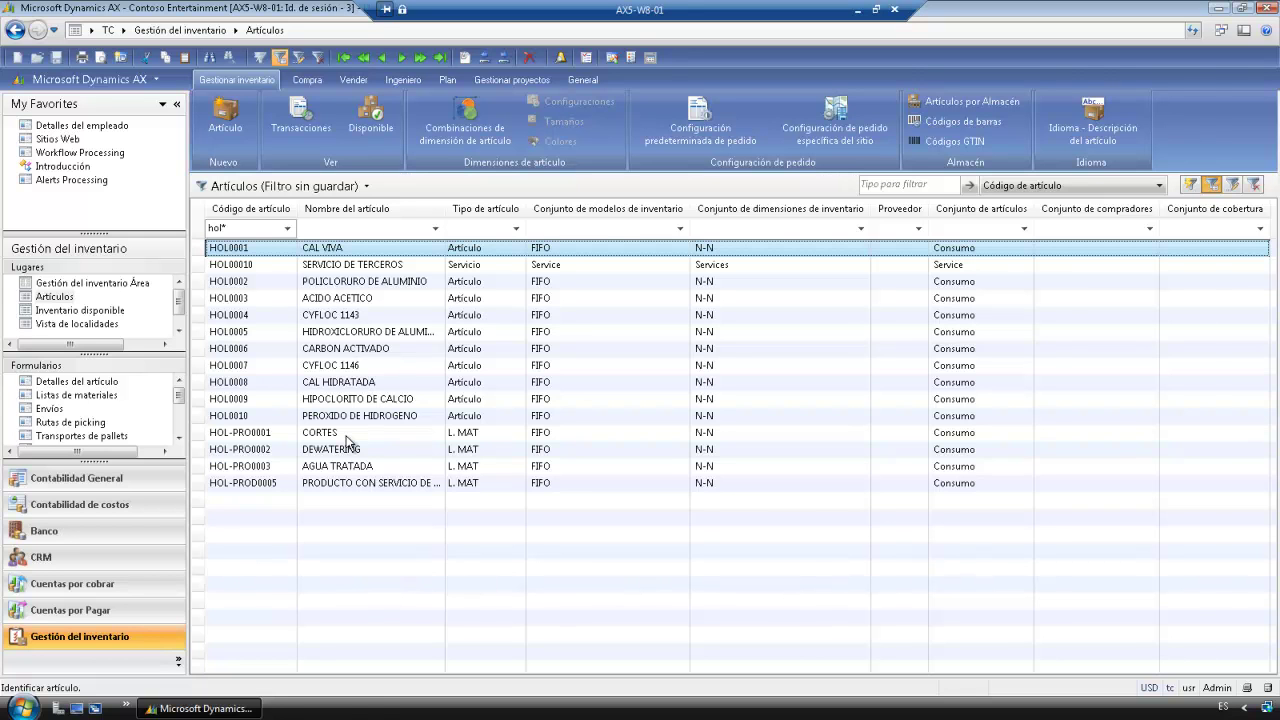
# Open the L. MAT designer for item HOL-PRO0001 CORTES
pyautogui.doubleClick(346, 434)
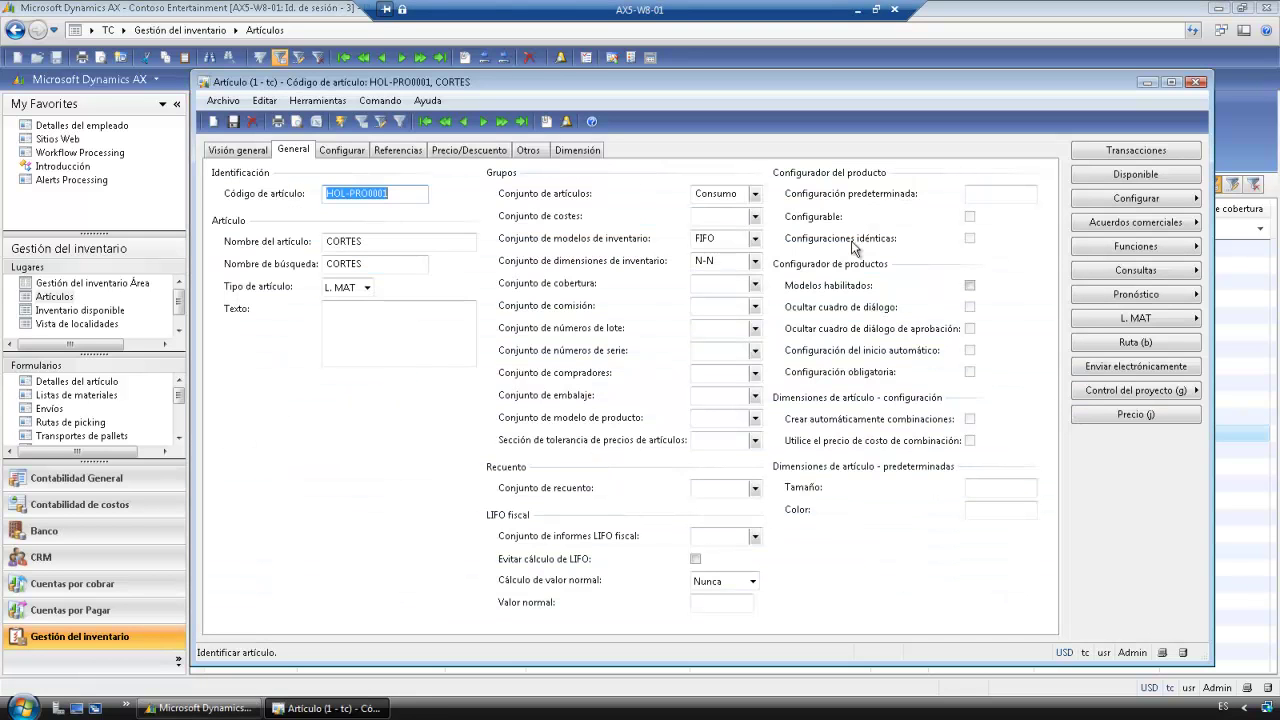
pyautogui.click(1099, 316)
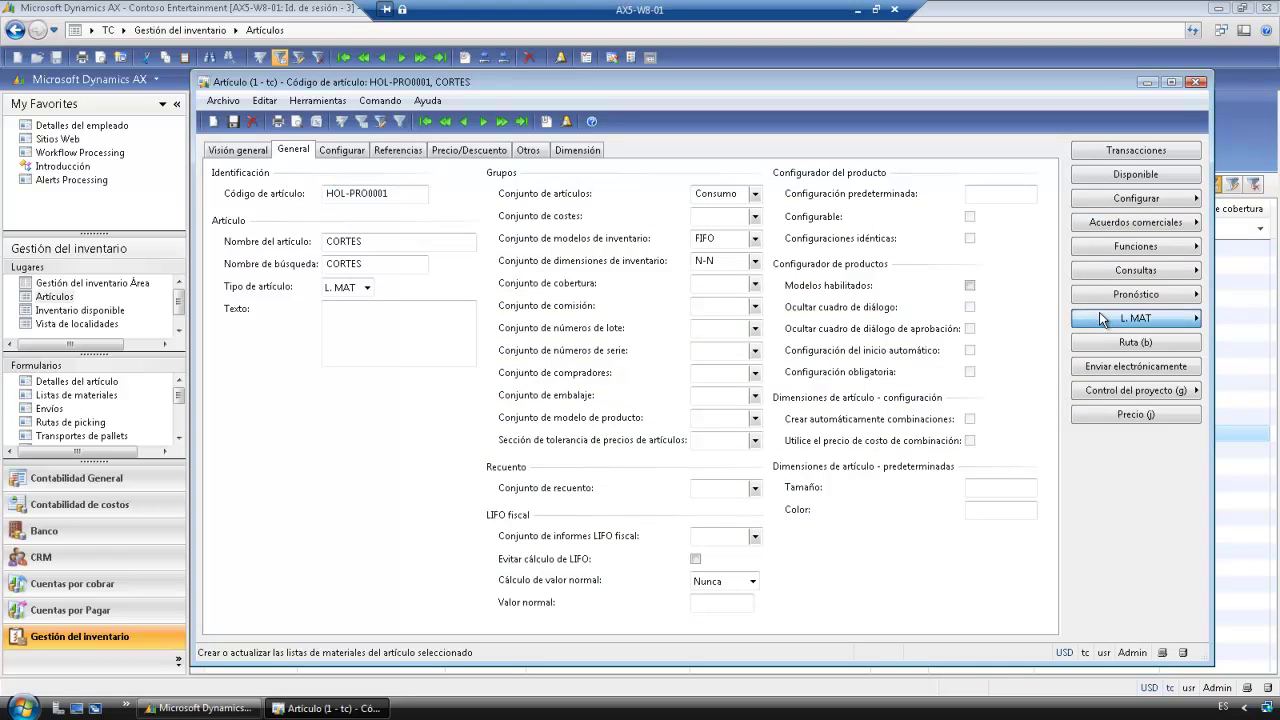
pyautogui.click(934, 339)
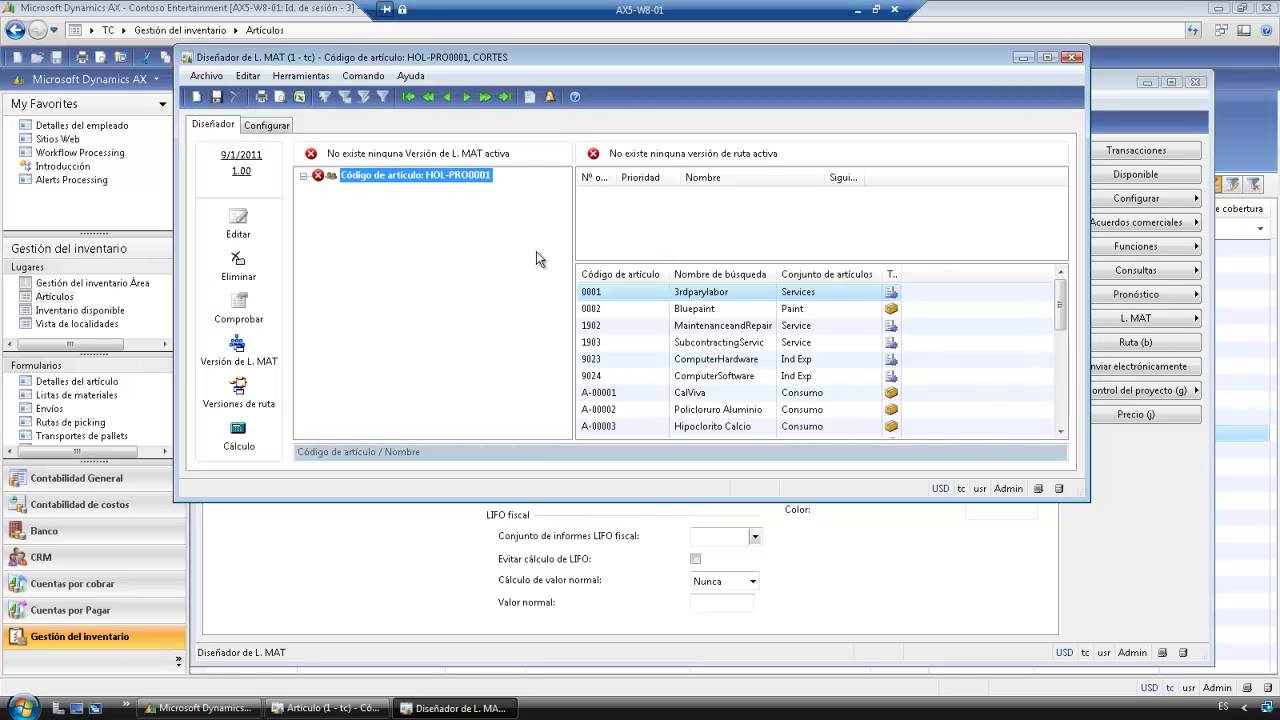
# Set the L. MAT designer's search site to 2 and display the item's bill of materials for that site
pyautogui.click(278, 130)
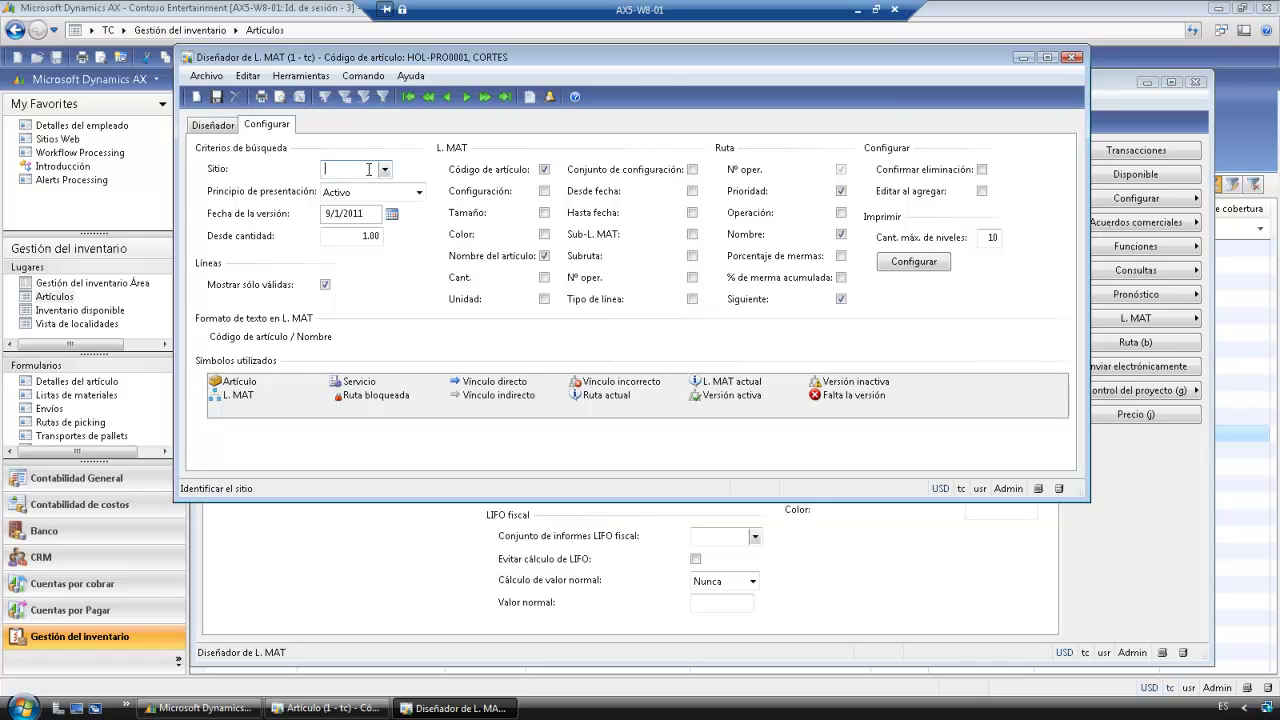
pyautogui.write('2')
pyautogui.press('Tab')
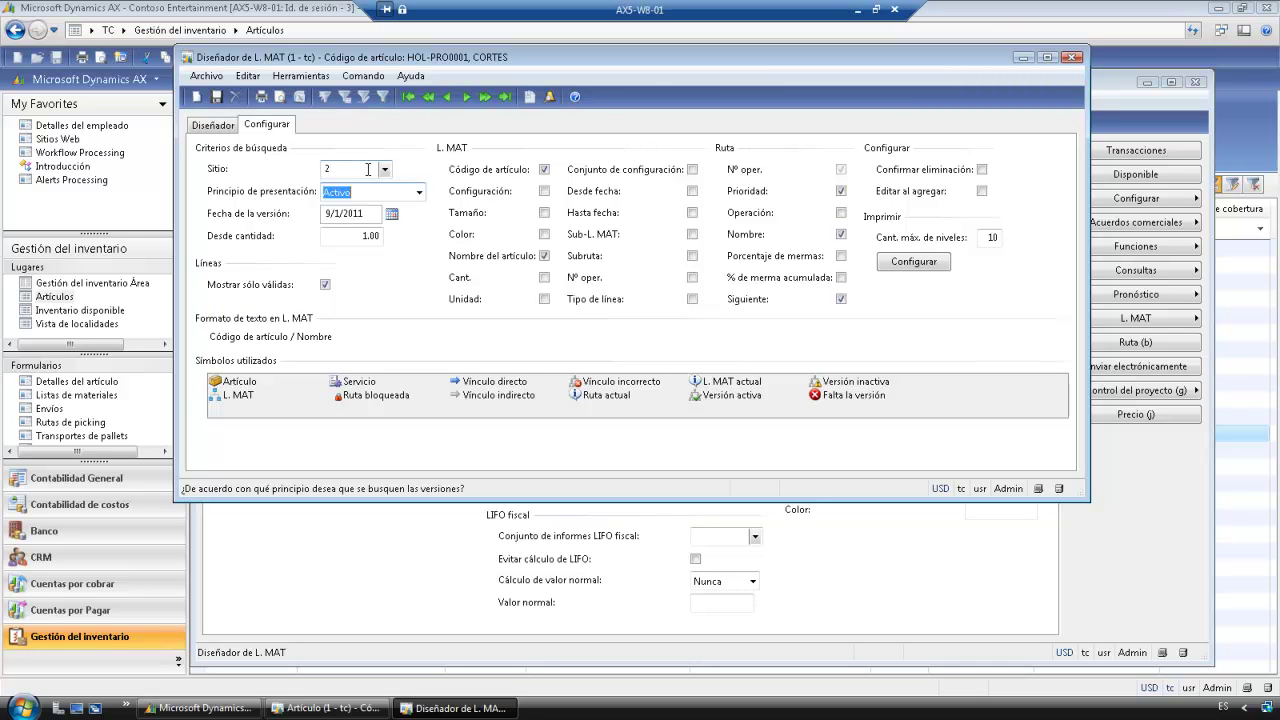
pyautogui.click(230, 128)
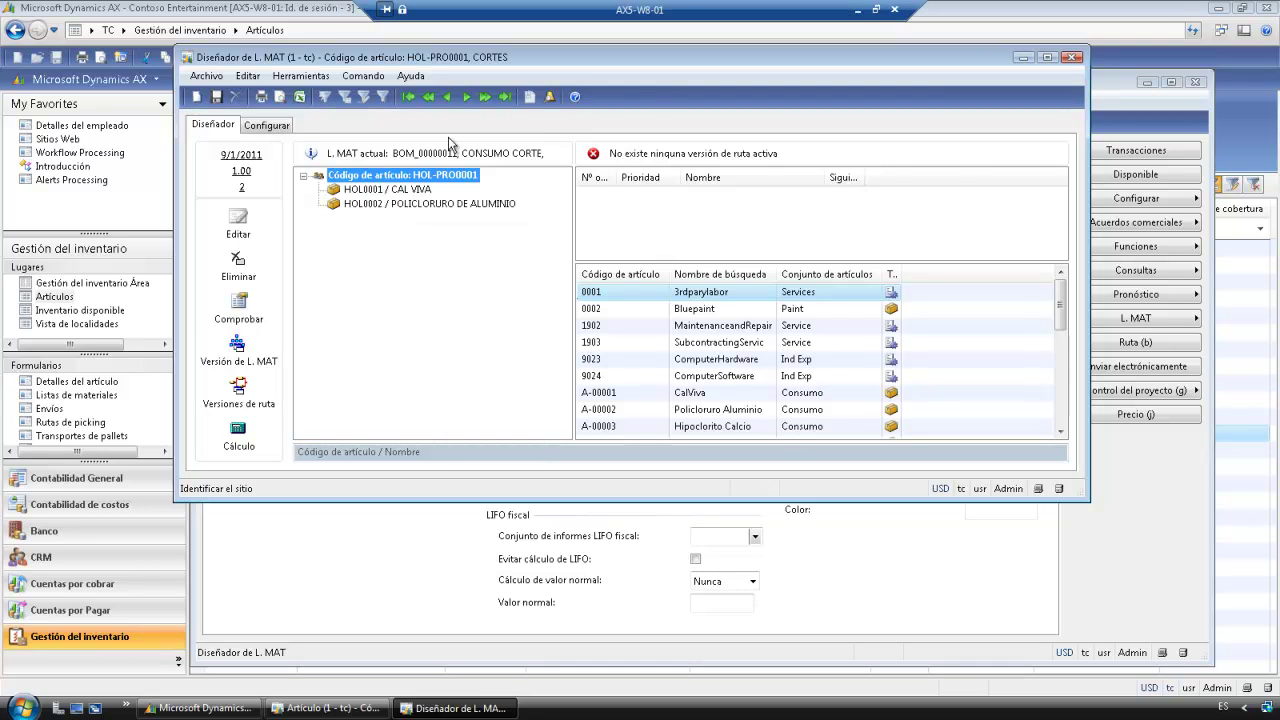
# Change the search site to 1 and display the bill of materials and route for that site
pyautogui.click(266, 125)
pyautogui.press('Tab')
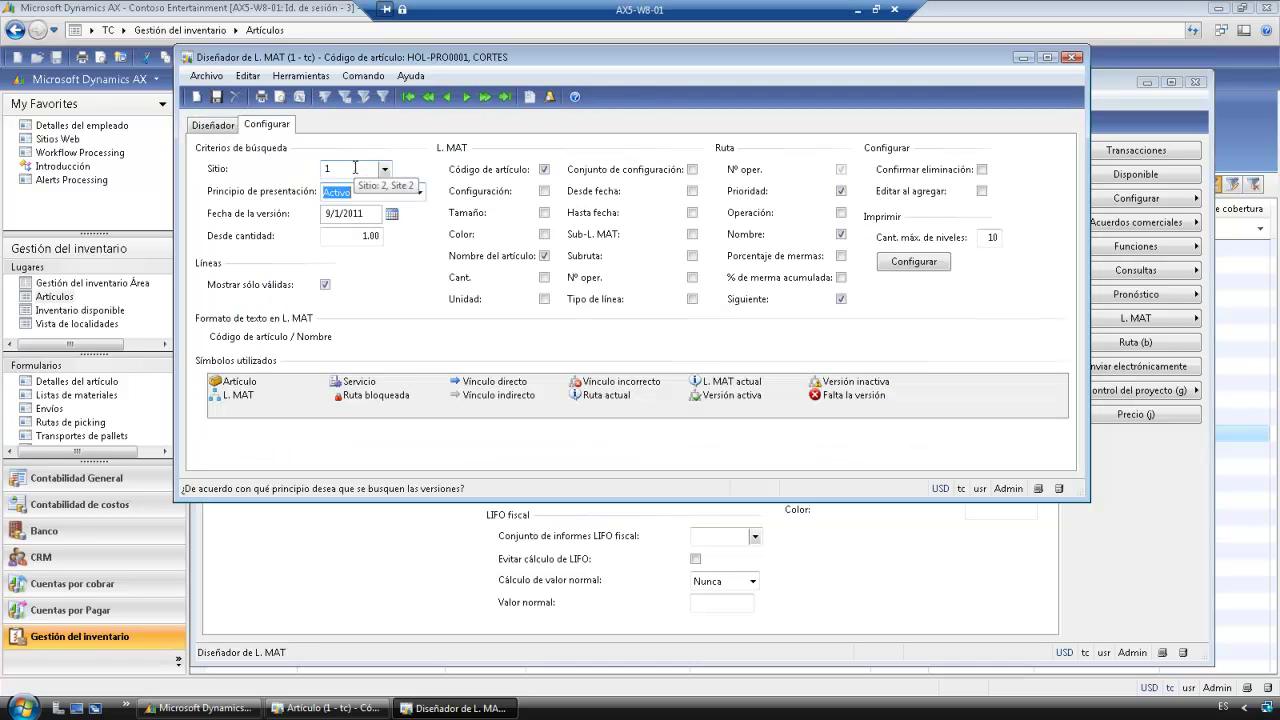
pyautogui.click(226, 128)
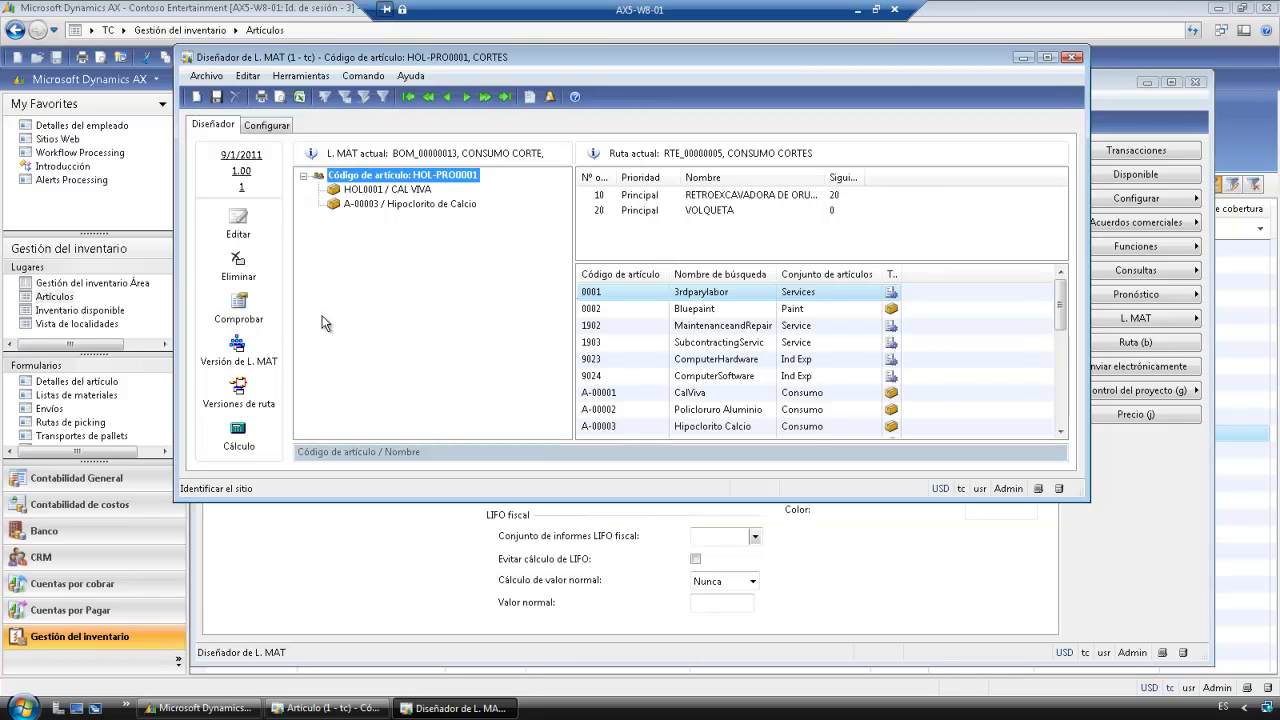
# Examine the Margen options in the item's L. MAT calculation and leave without calculating
pyautogui.click(240, 430)
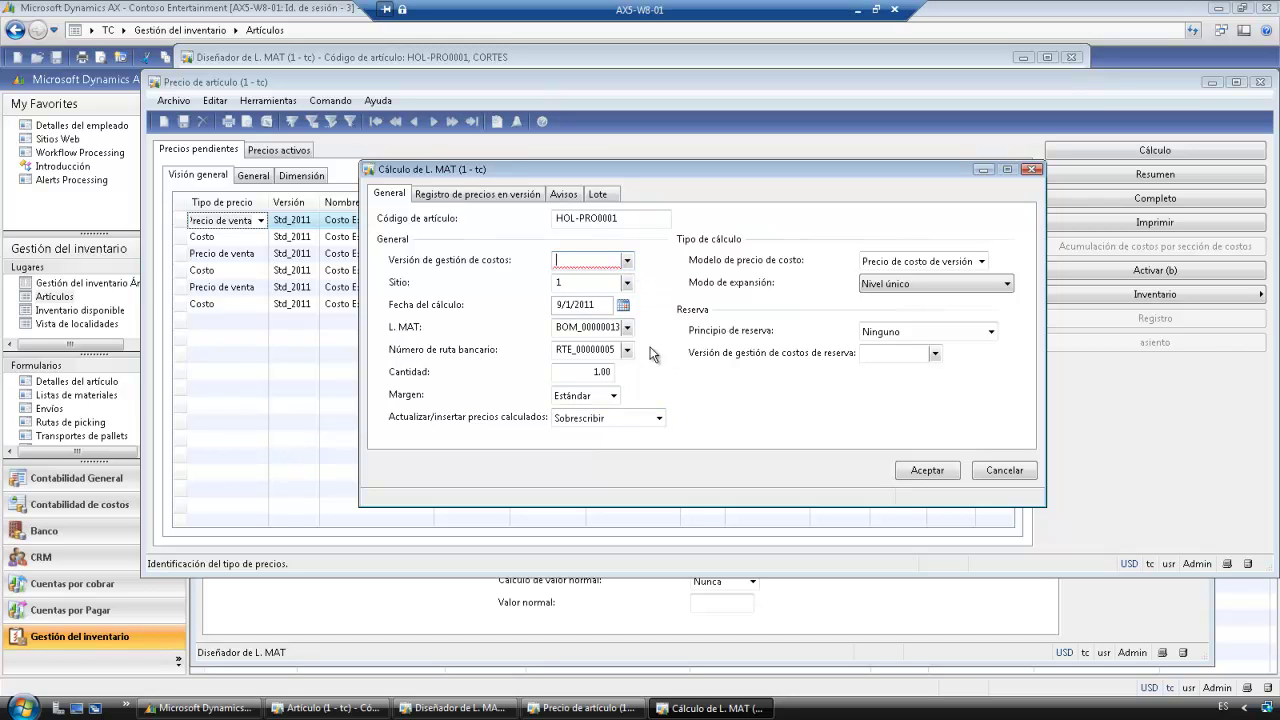
pyautogui.click(614, 396)
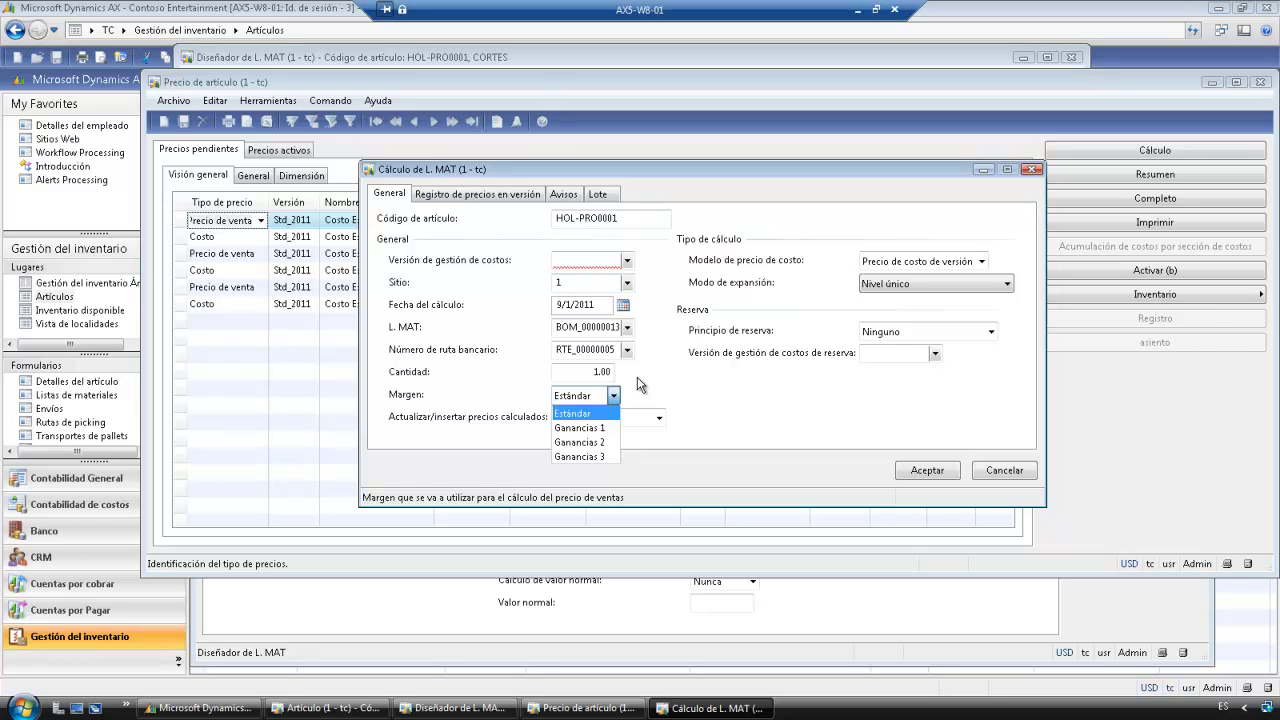
pyautogui.press('Escape')
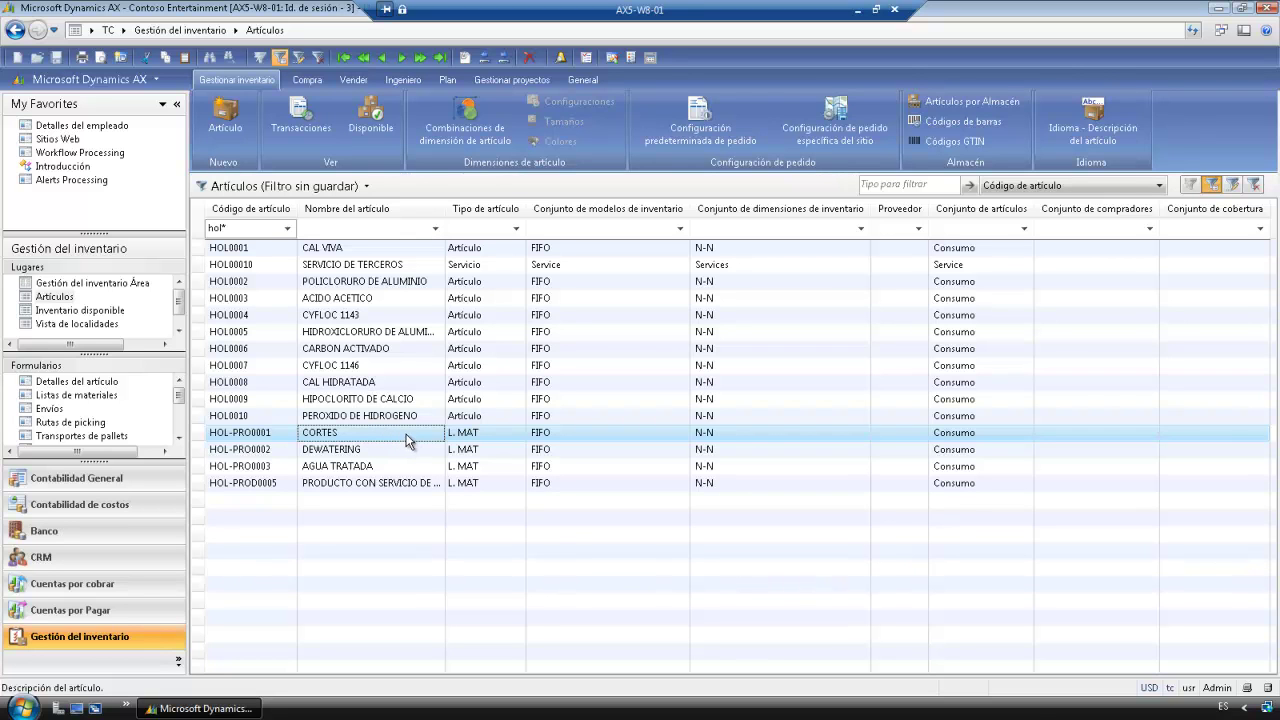
# Open the CRM opportunity Tratamiento de Aguas de Produccion** and review its activities, documents and quotations
pyautogui.click(122, 565)
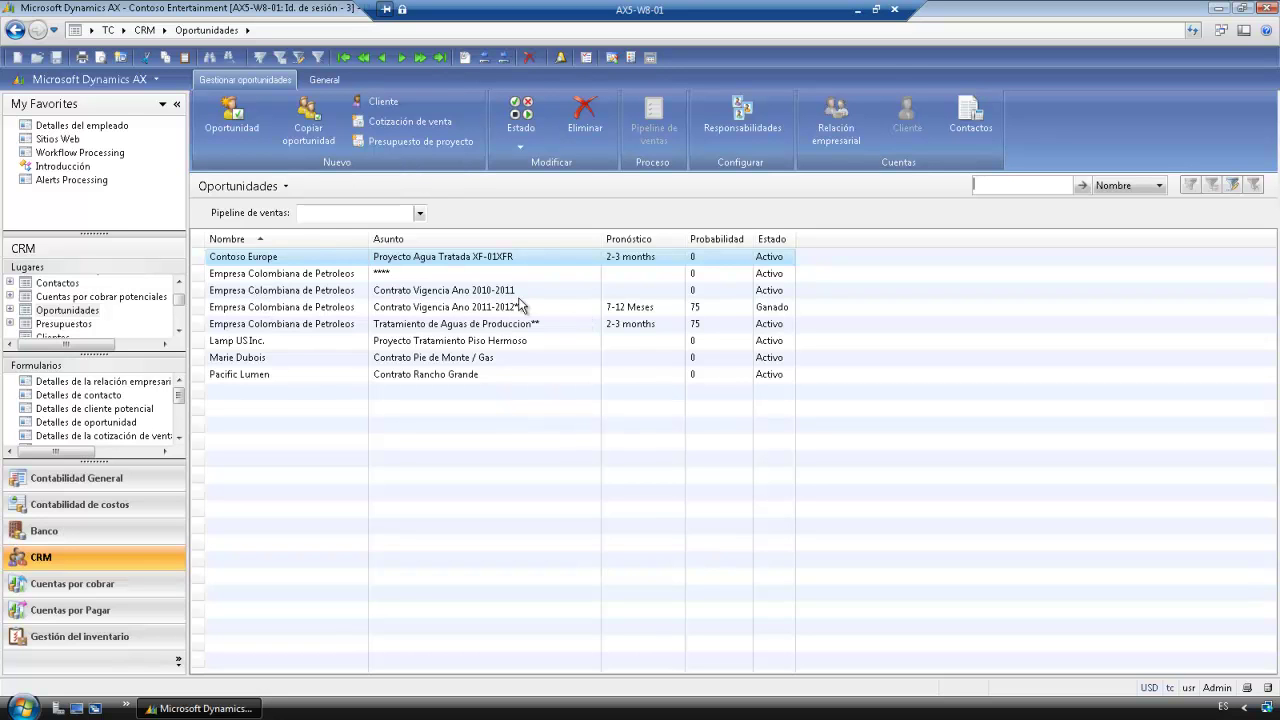
pyautogui.doubleClick(279, 331)
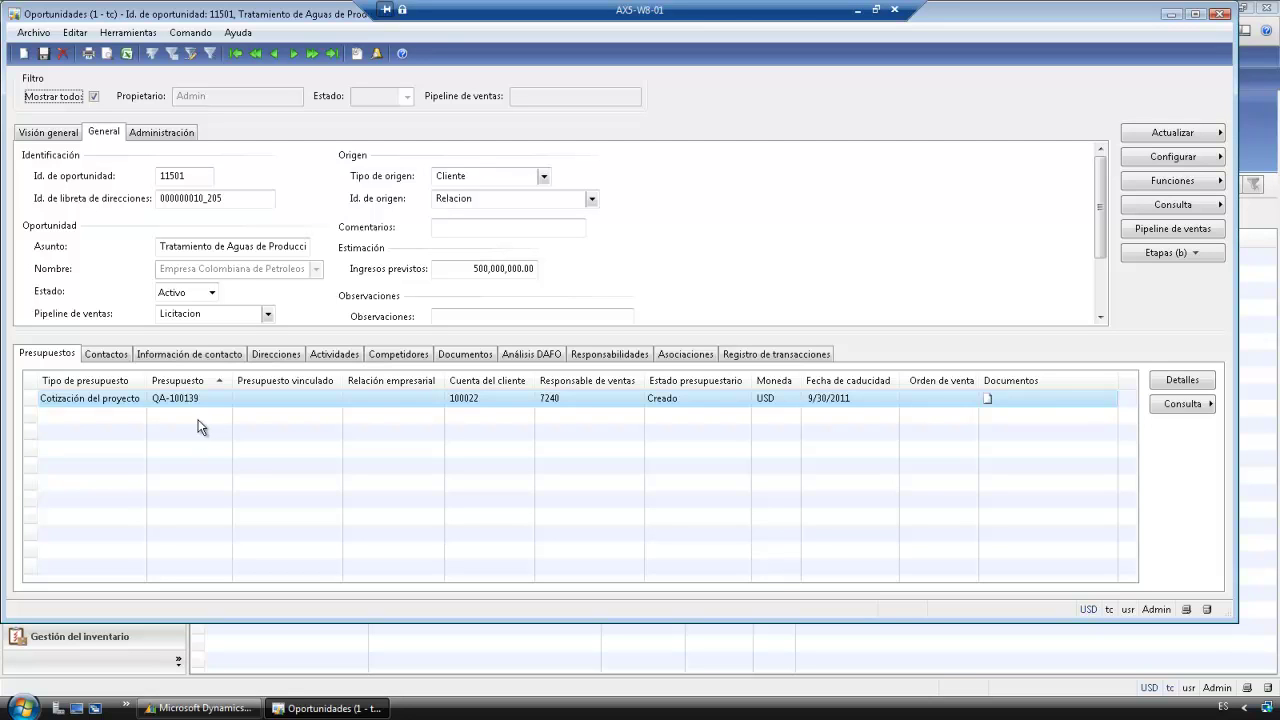
pyautogui.click(345, 356)
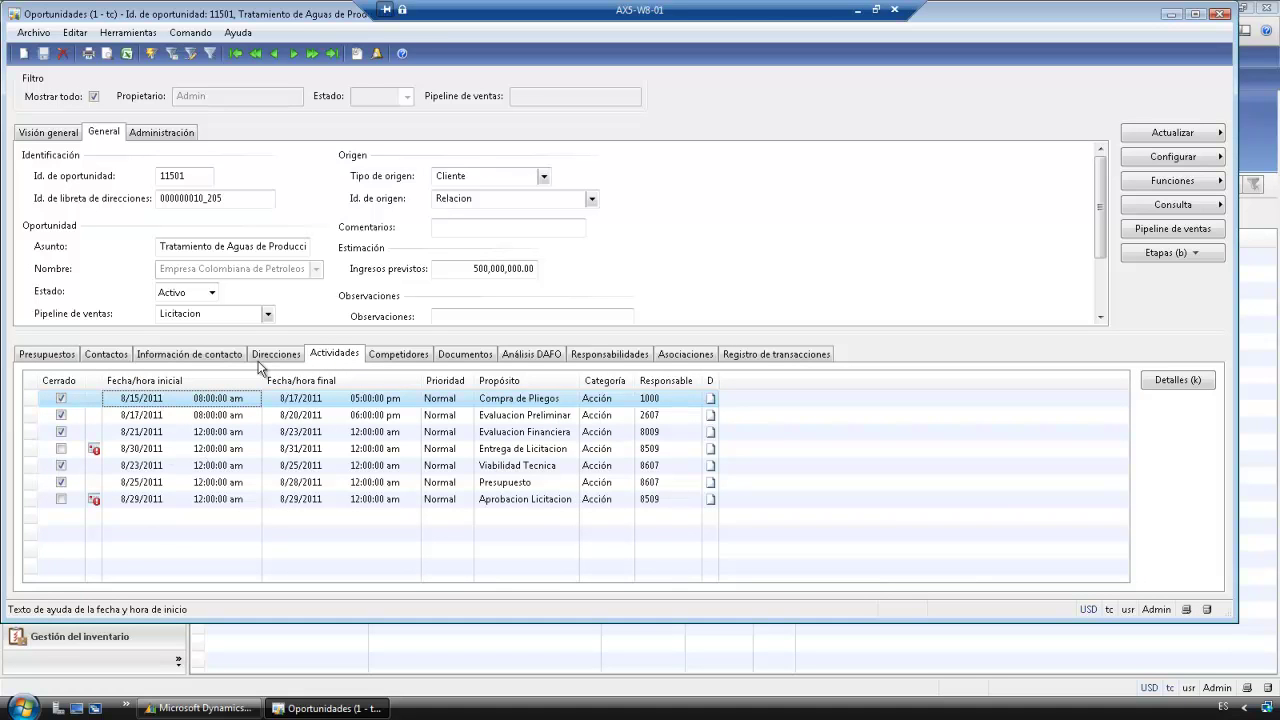
pyautogui.click(476, 356)
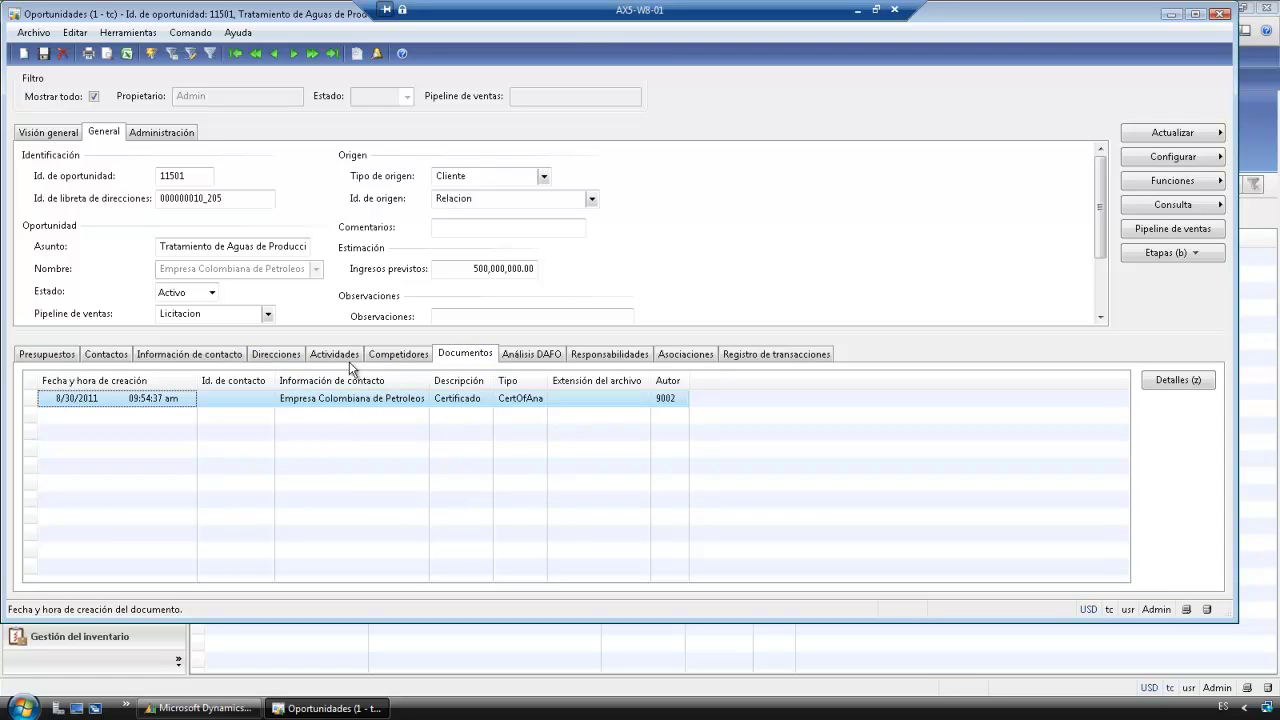
pyautogui.click(45, 358)
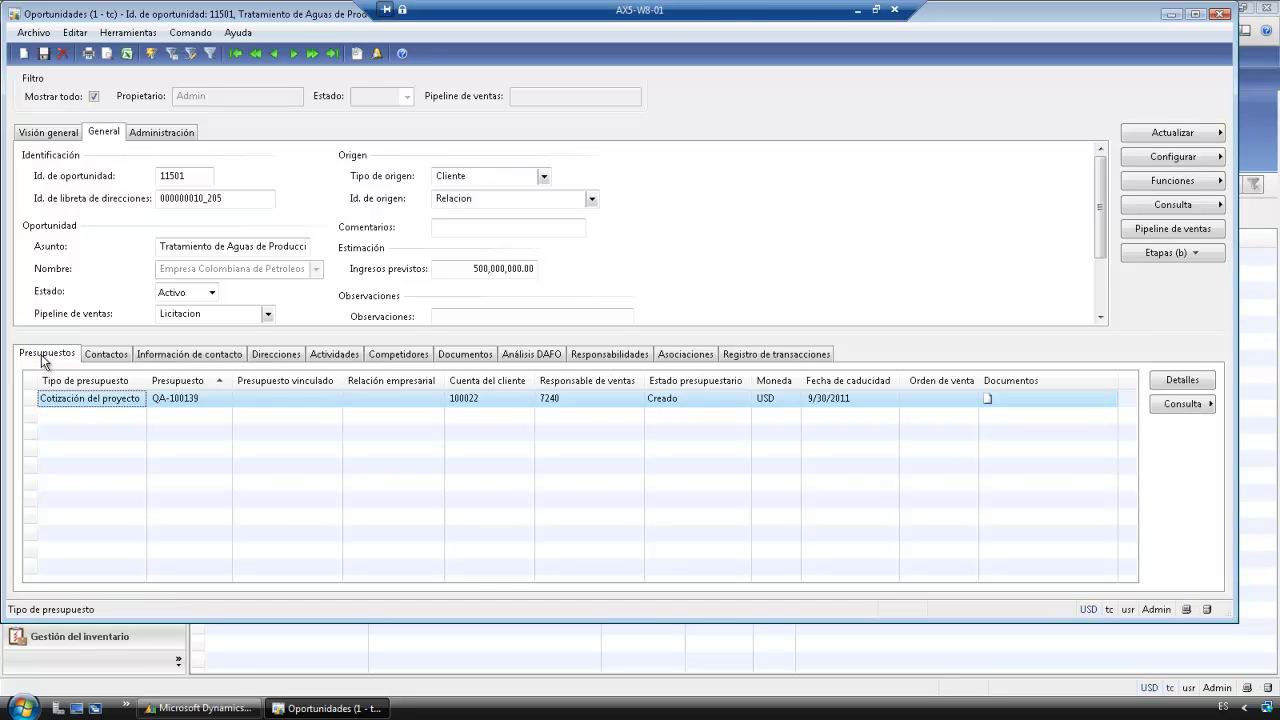
# Open the opportunity's project quotation and run the L. MAT calculation for its CORTE line with the Estándar margin
pyautogui.click(1182, 380)
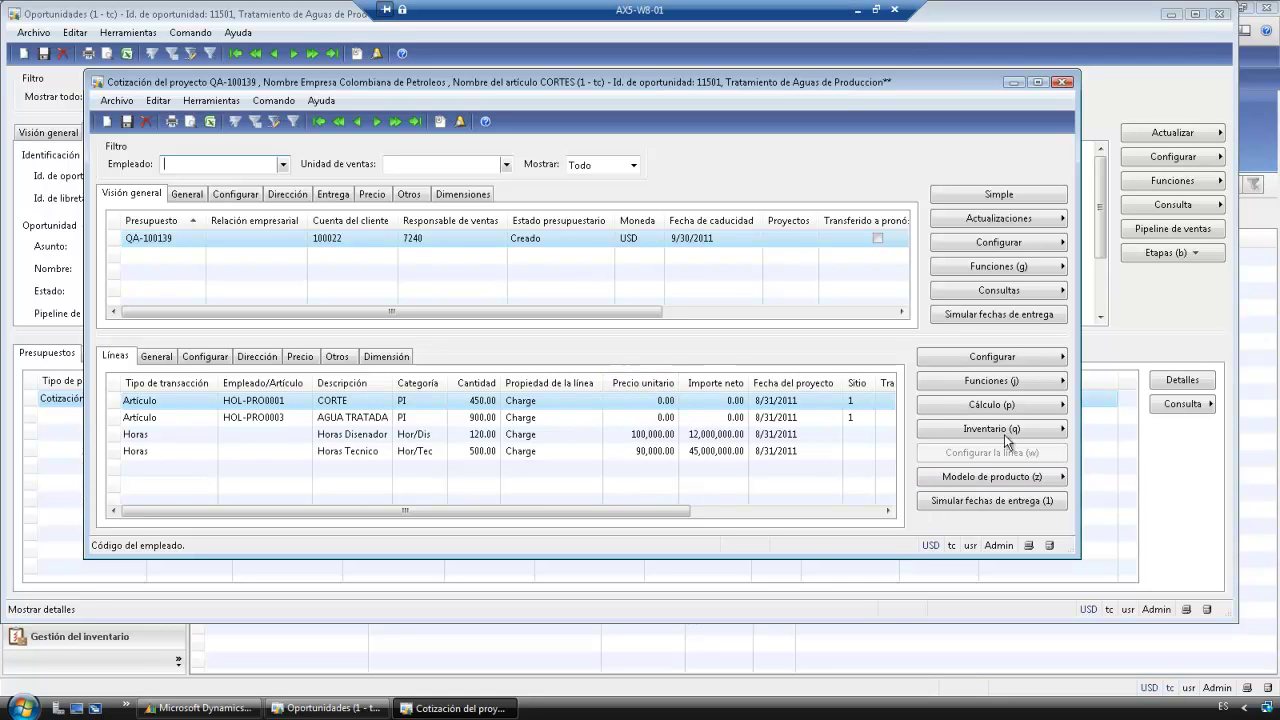
pyautogui.click(1012, 404)
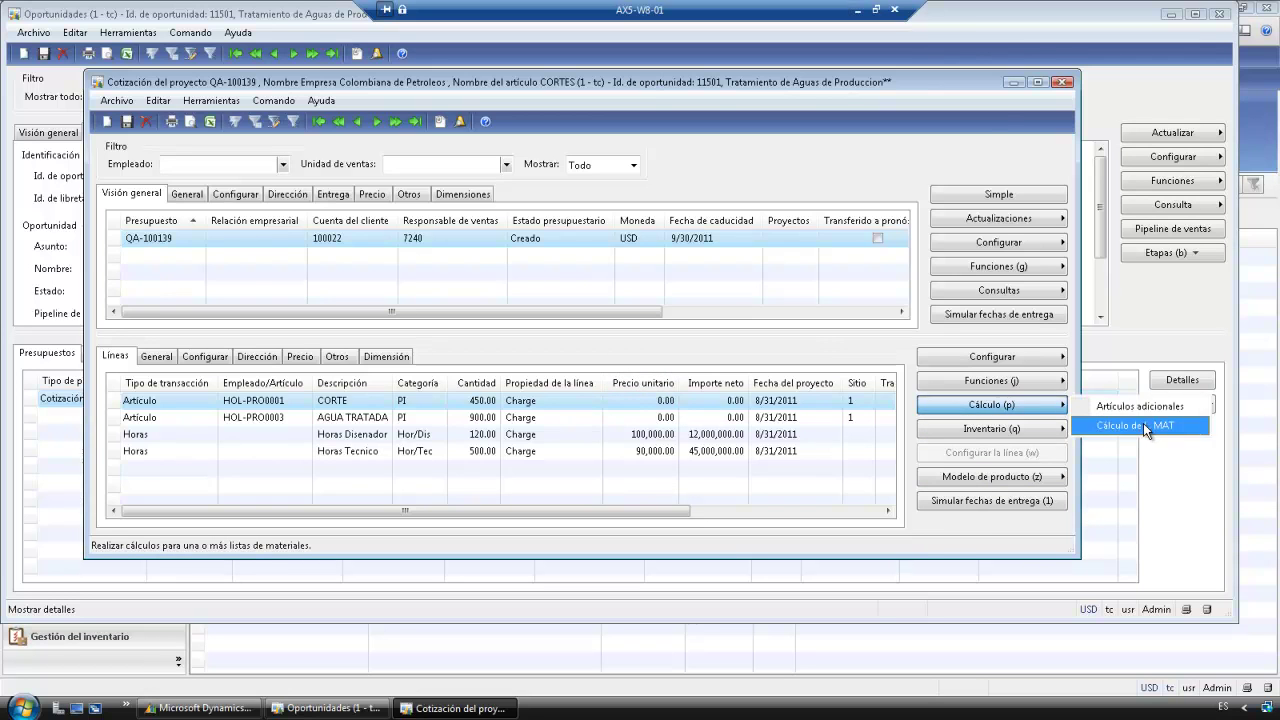
pyautogui.click(1143, 424)
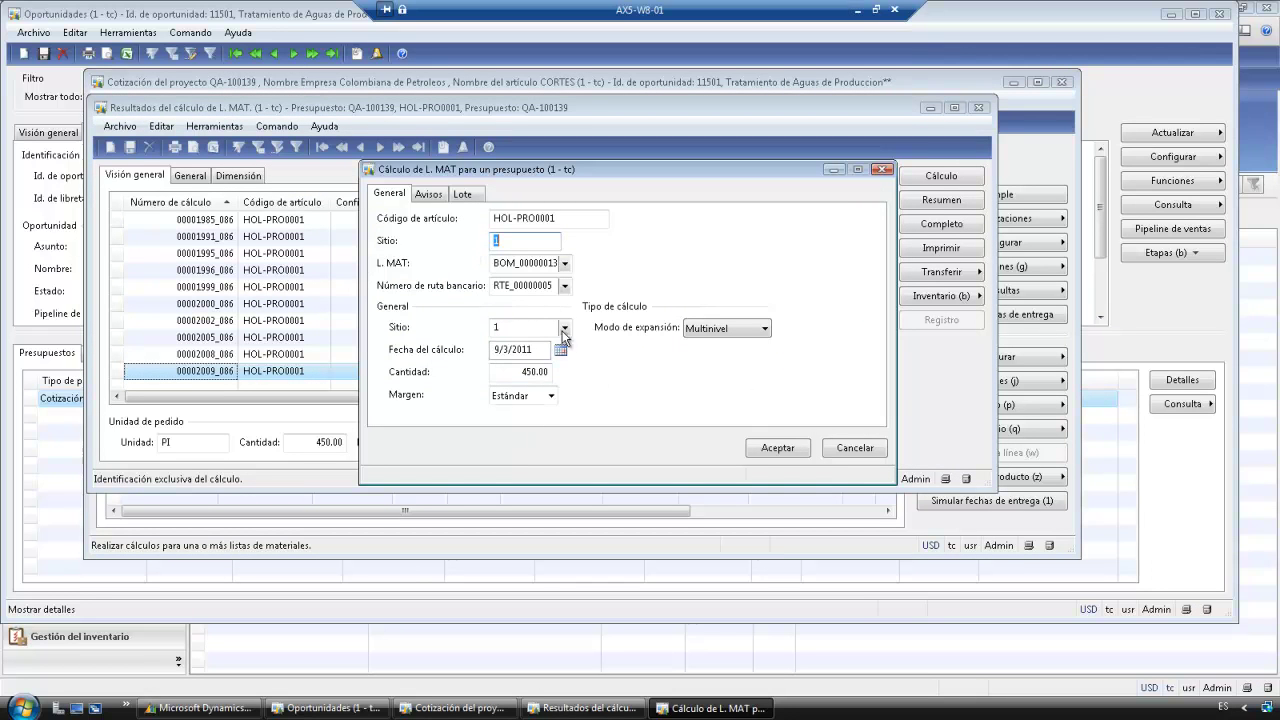
pyautogui.click(556, 396)
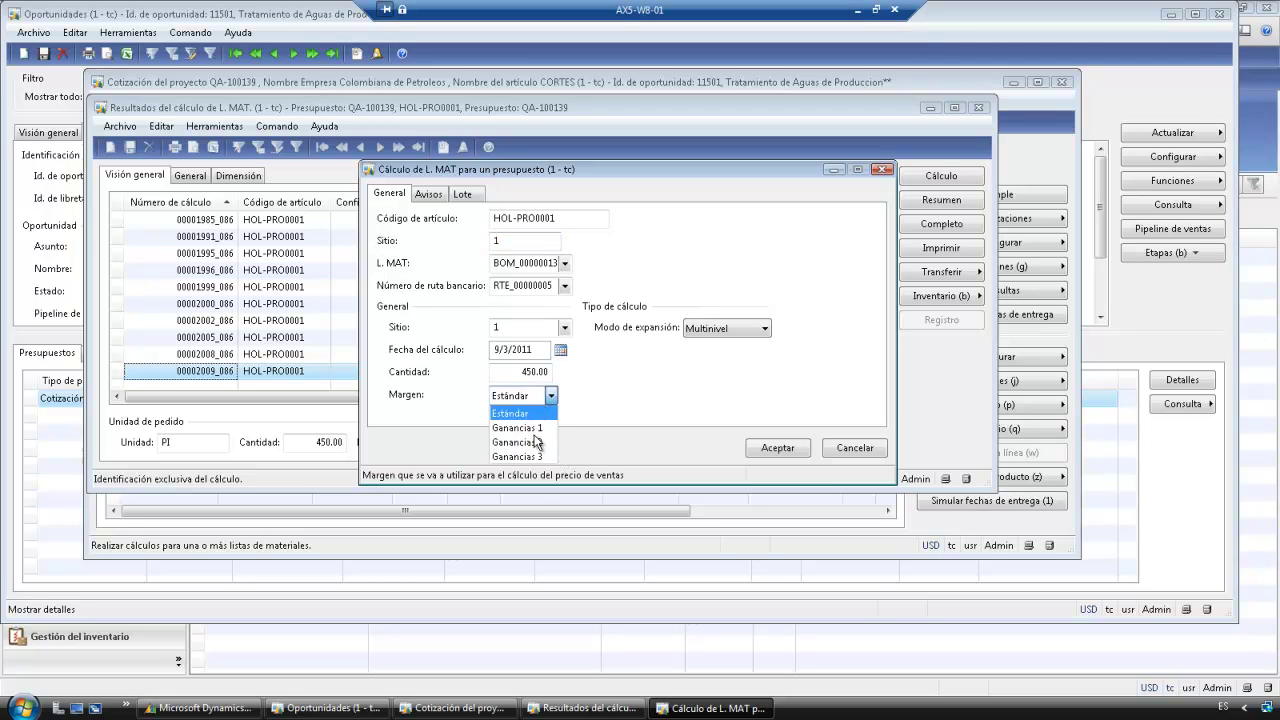
pyautogui.click(513, 414)
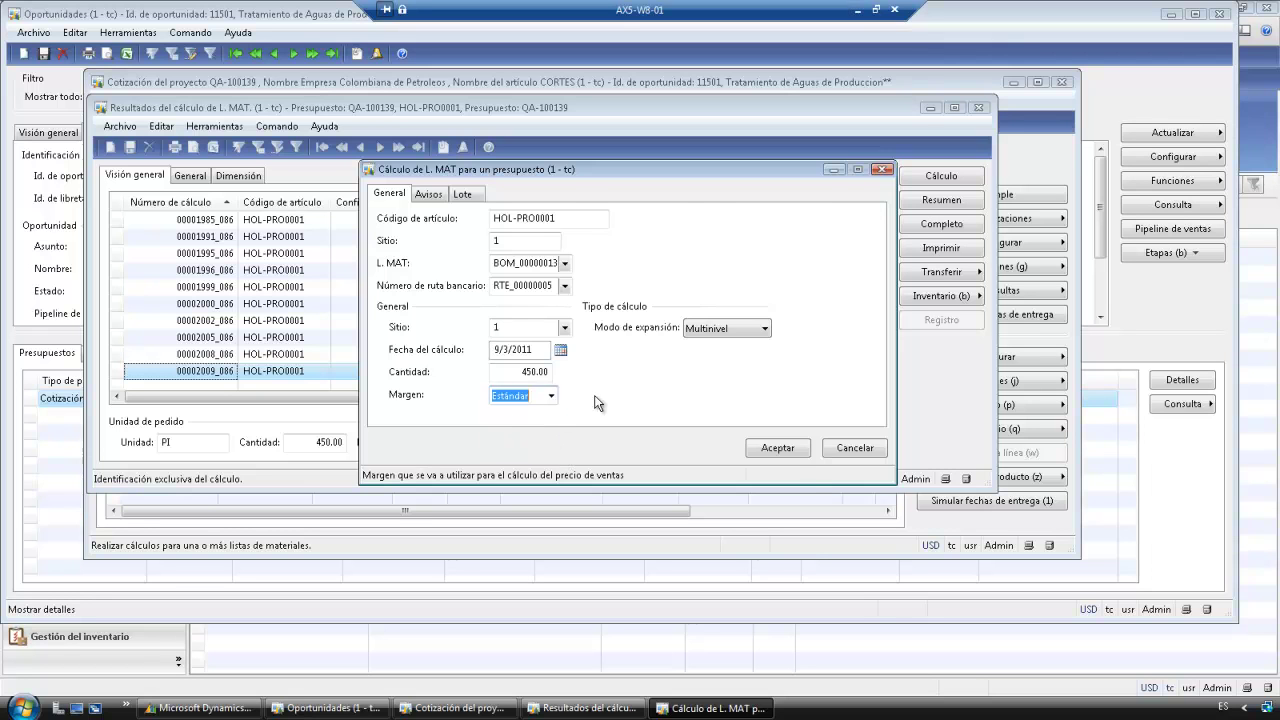
pyautogui.click(785, 448)
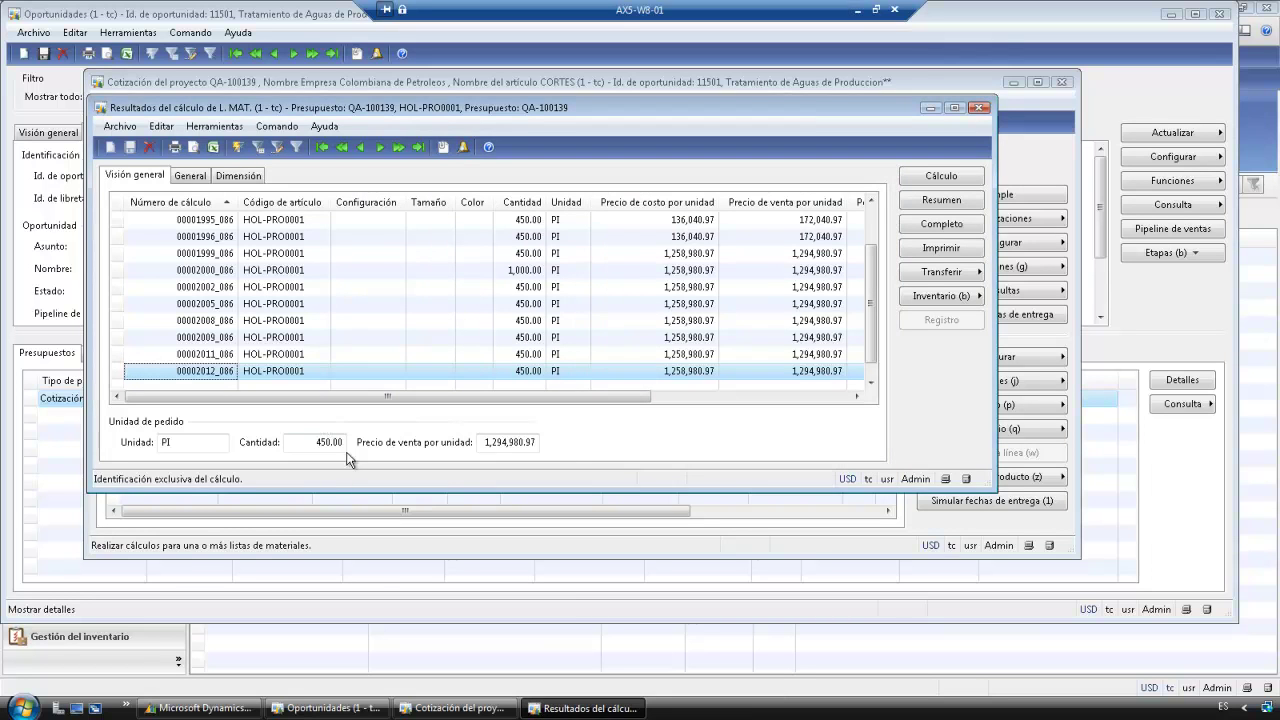
# Transfer the calculated sales price, sub-L. MAT and subroute to the quotation
pyautogui.click(489, 442)
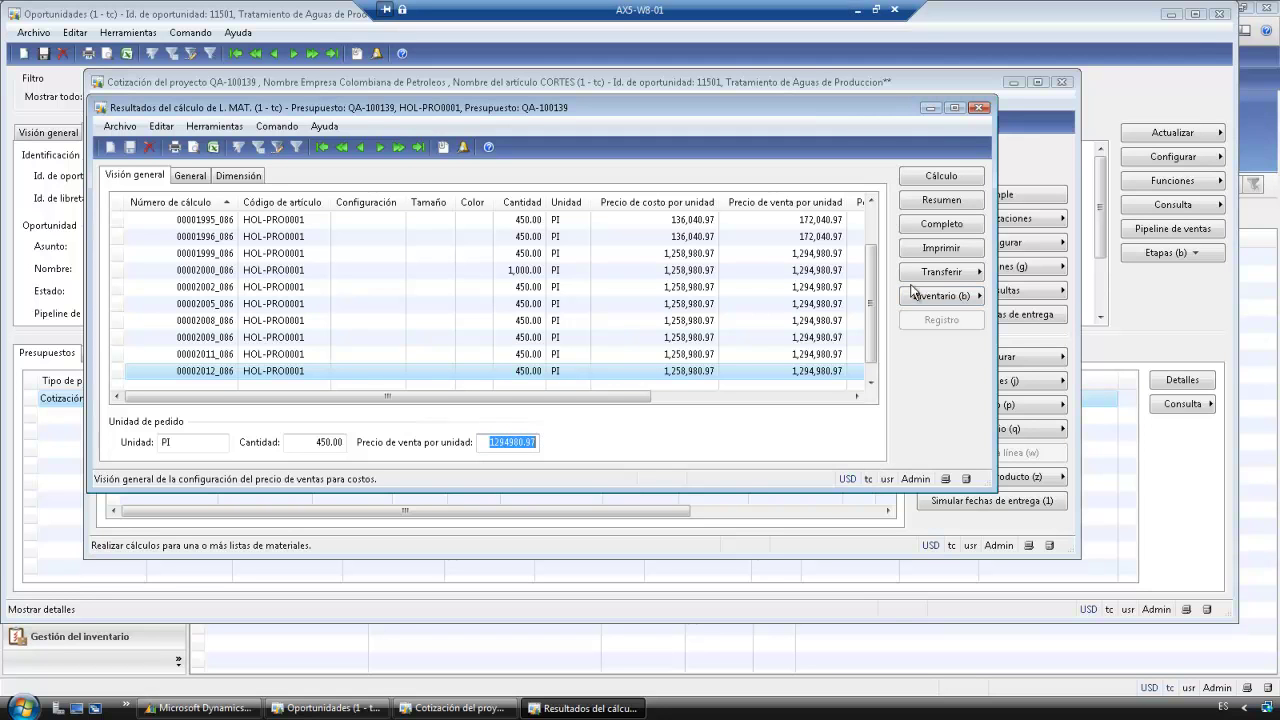
pyautogui.click(966, 273)
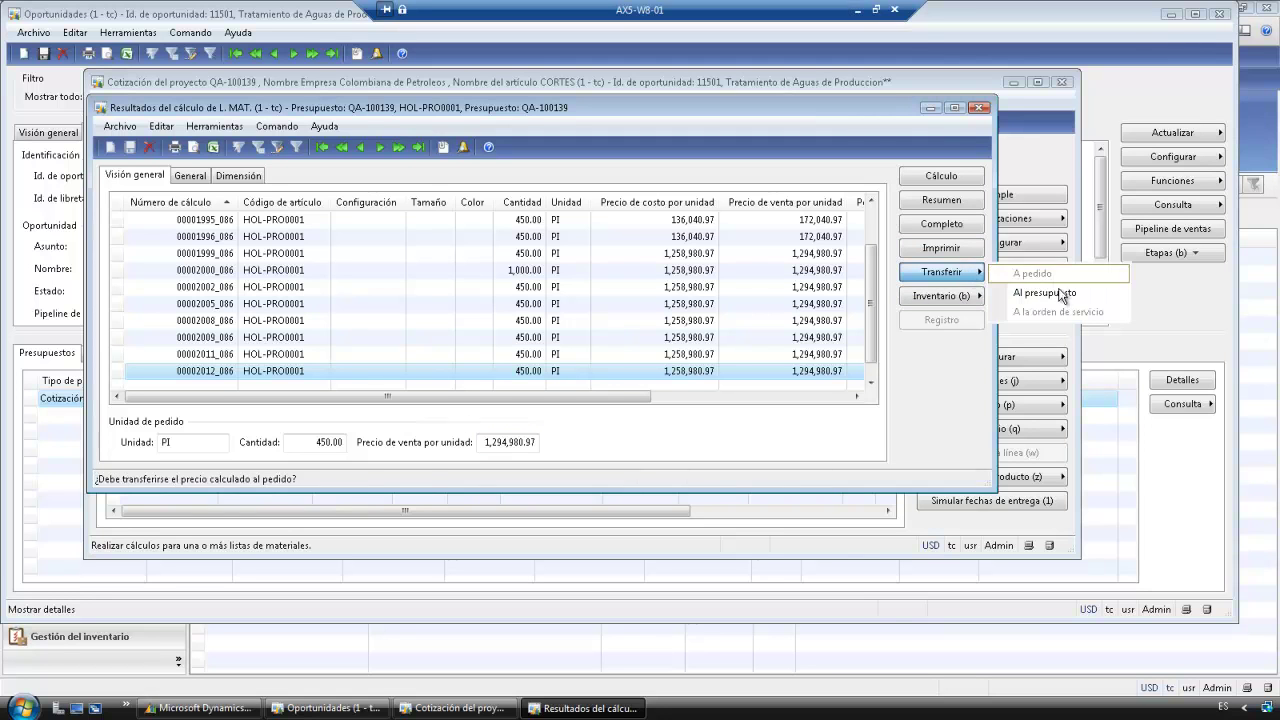
pyautogui.click(1060, 292)
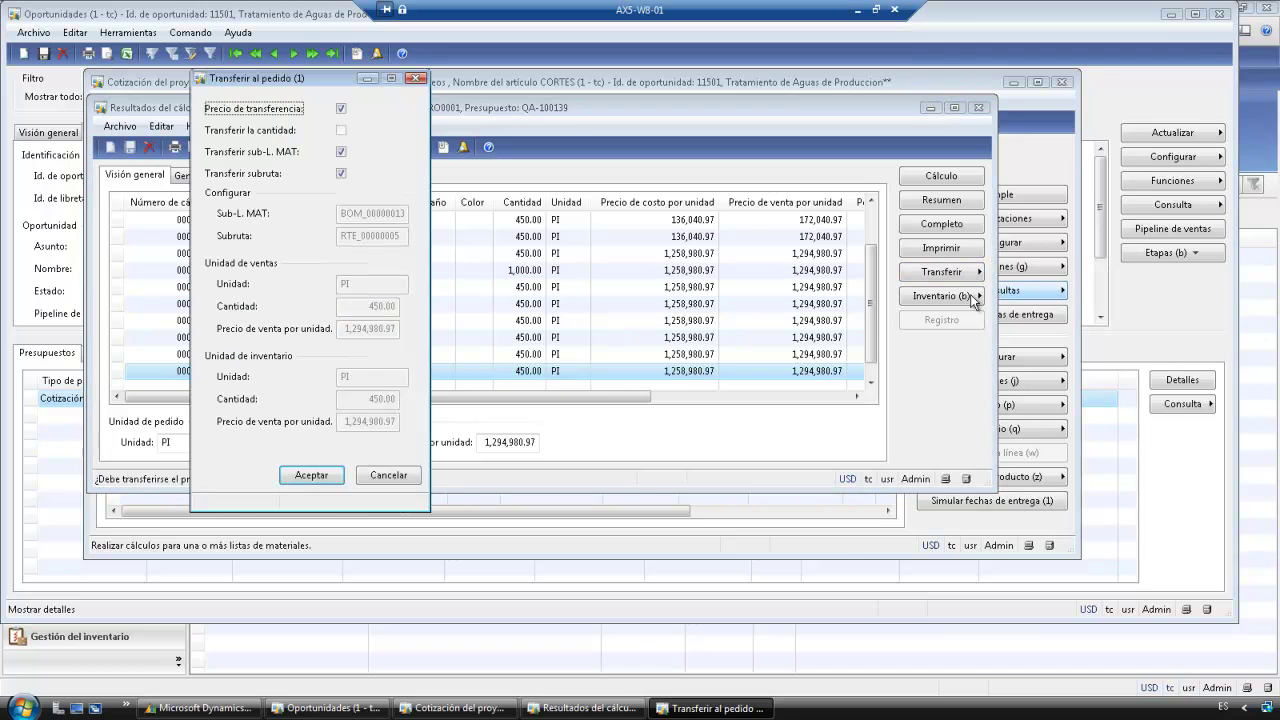
pyautogui.click(310, 475)
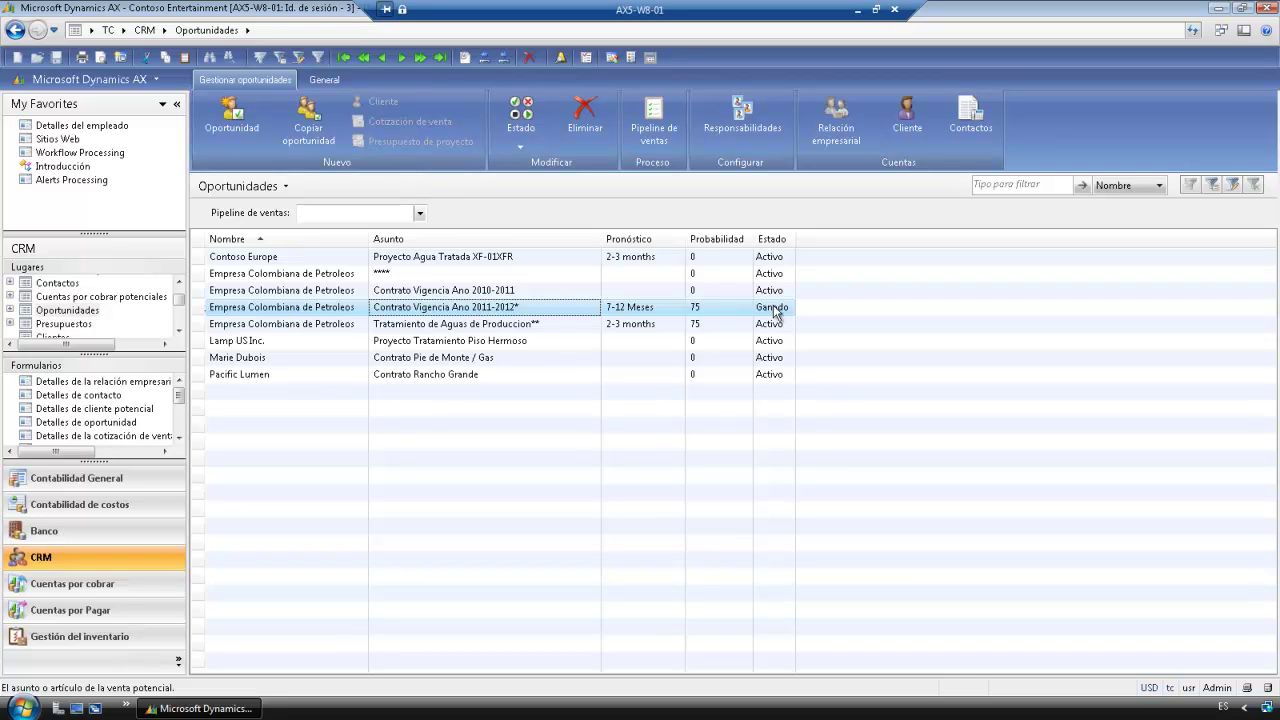
# Open the quotation of the won opportunity Contrato Vigencia Ano 2011-2012* and go to its linked project AC-0001
pyautogui.doubleClick(465, 308)
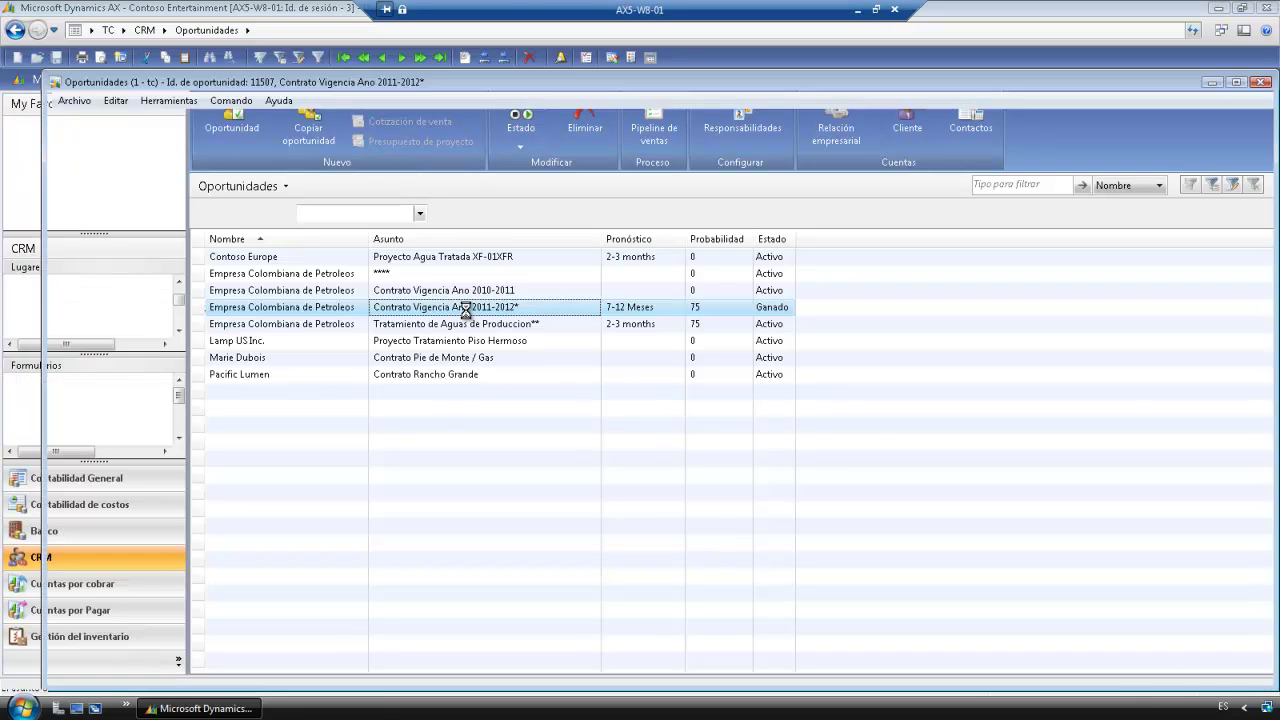
pyautogui.click(1230, 452)
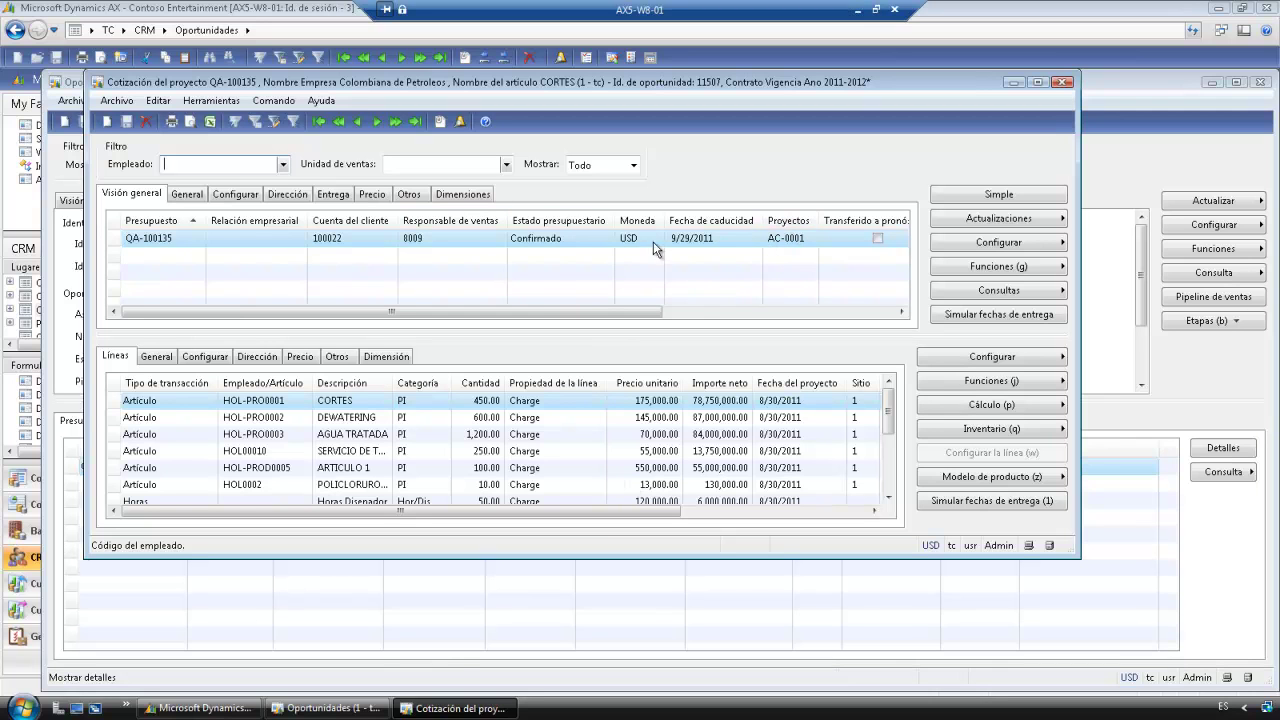
pyautogui.rightClick(796, 237)
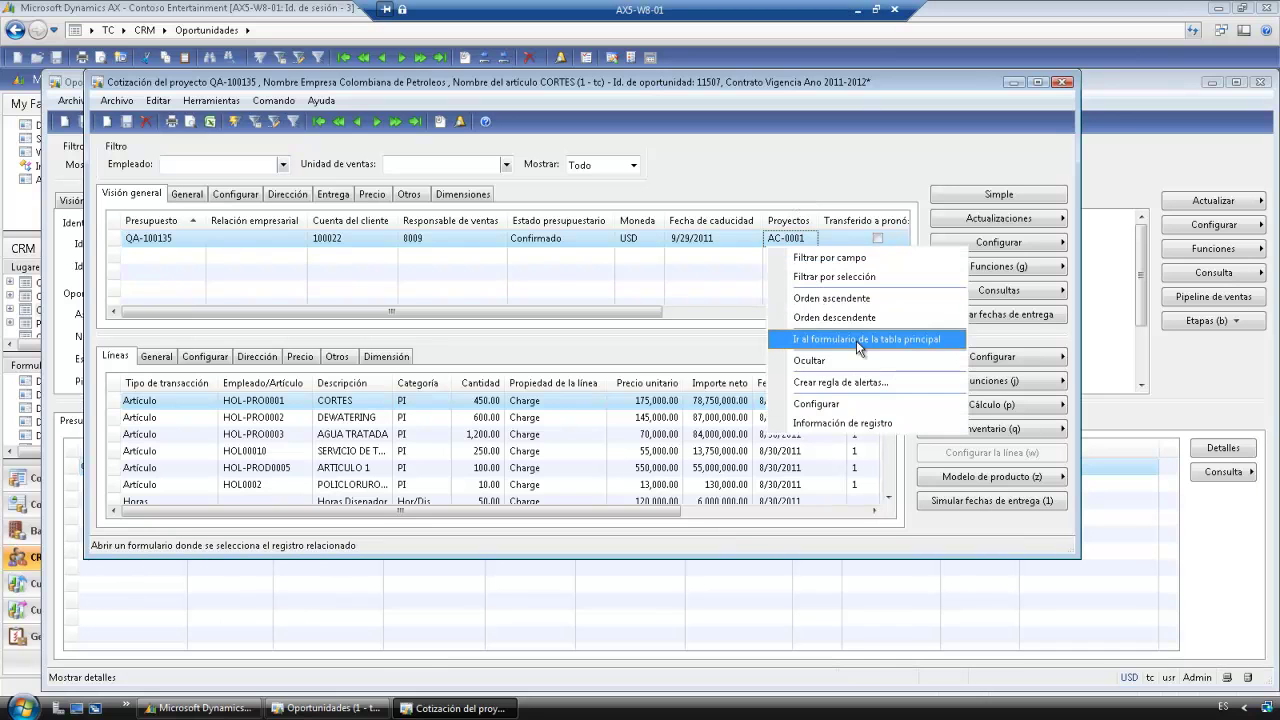
pyautogui.click(856, 340)
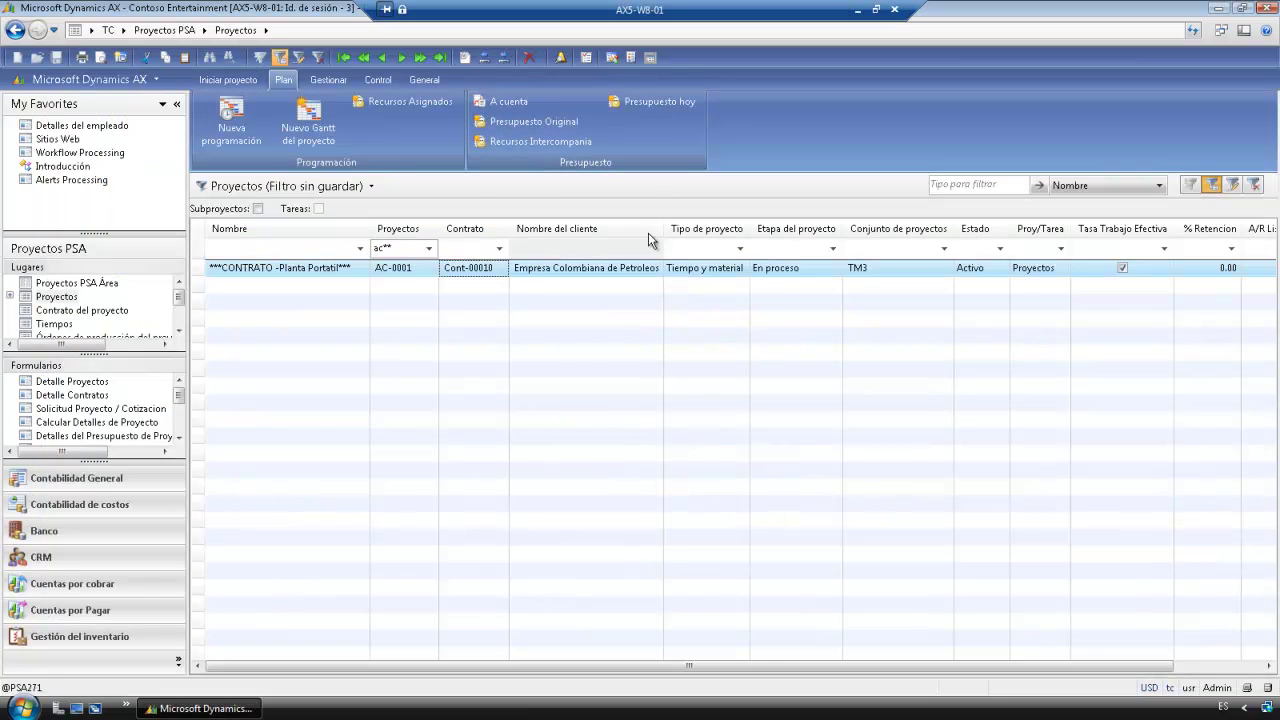
# Open the Presupuesto hoy of project AC-0001, select AC-0001 for revision and include pending items
pyautogui.click(670, 104)
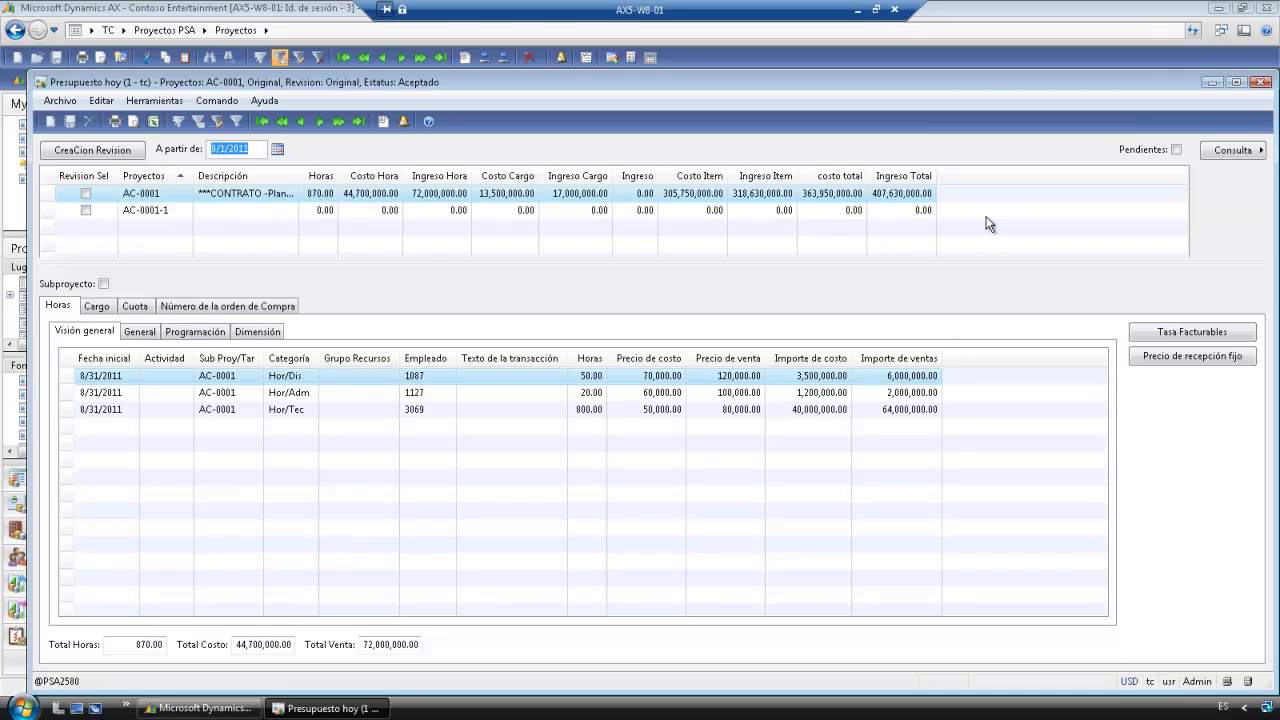
pyautogui.click(85, 193)
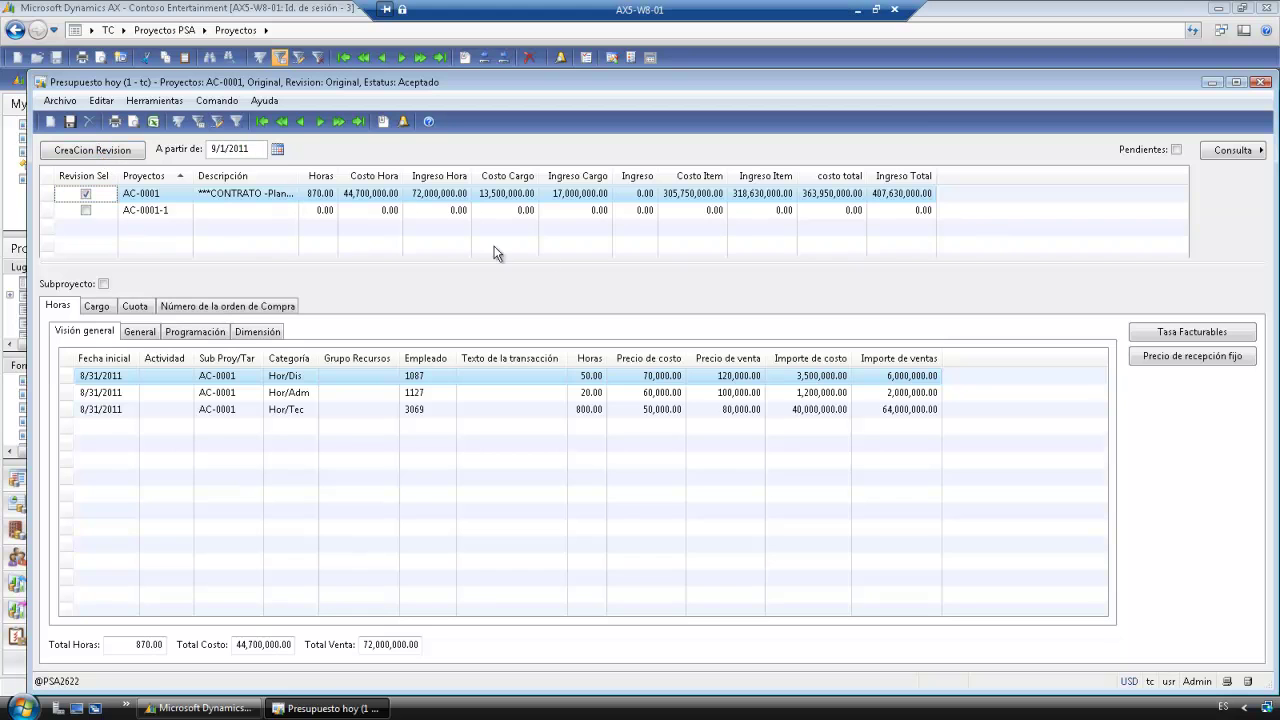
pyautogui.click(106, 150)
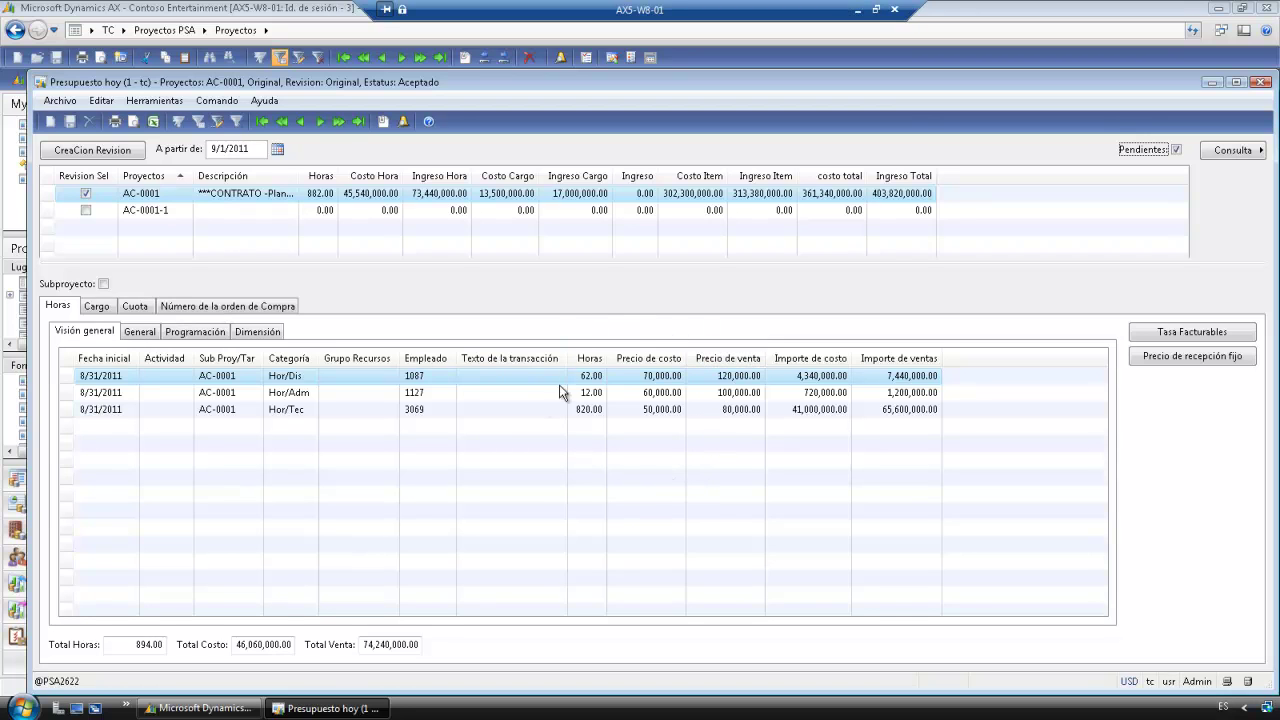
# Select subproject AC-0001-1 for revision as well and close the current budget
pyautogui.click(88, 214)
pyautogui.click(86, 211)
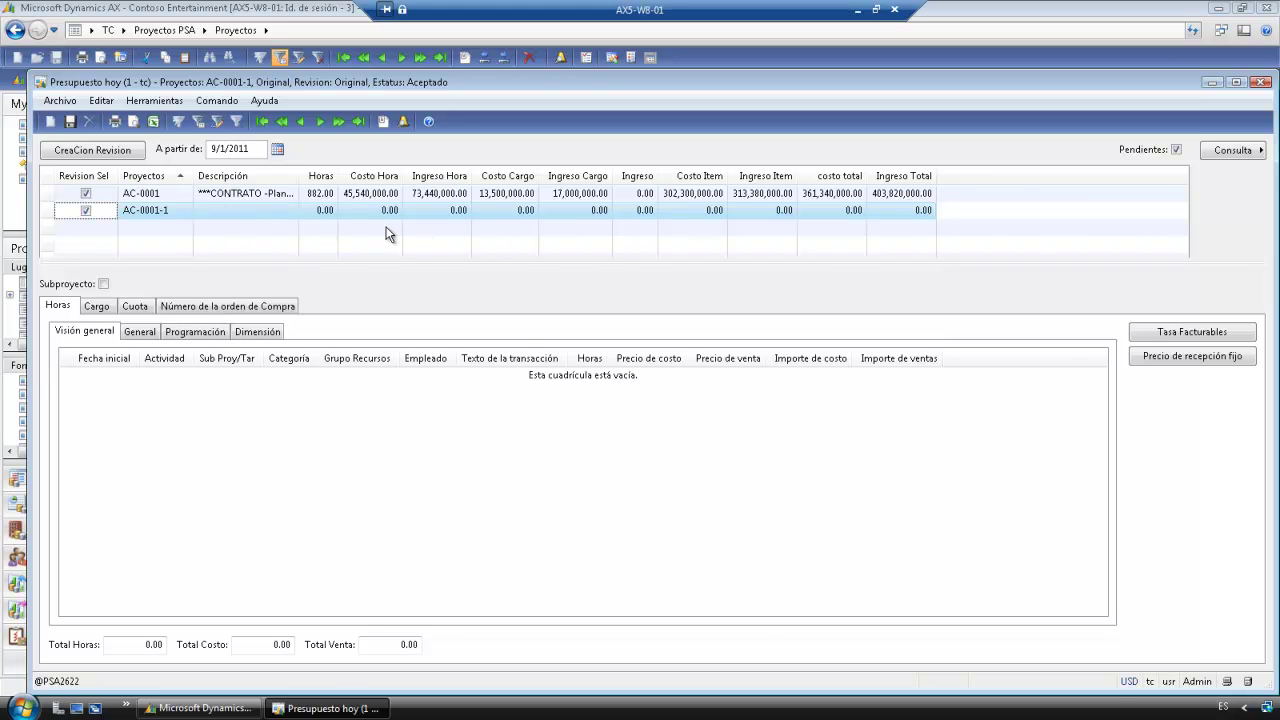
pyautogui.press('Escape')
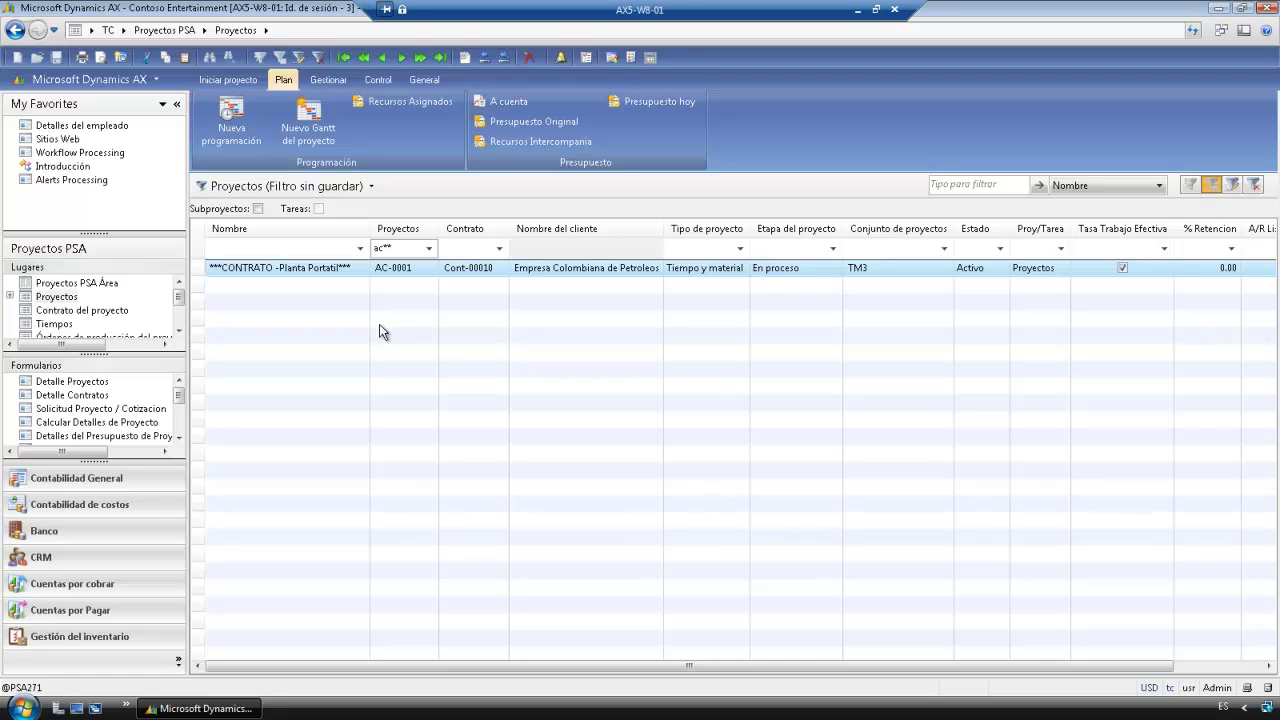
# Open the production orders of project AC-0001 and sort them by Nombre
pyautogui.click(321, 78)
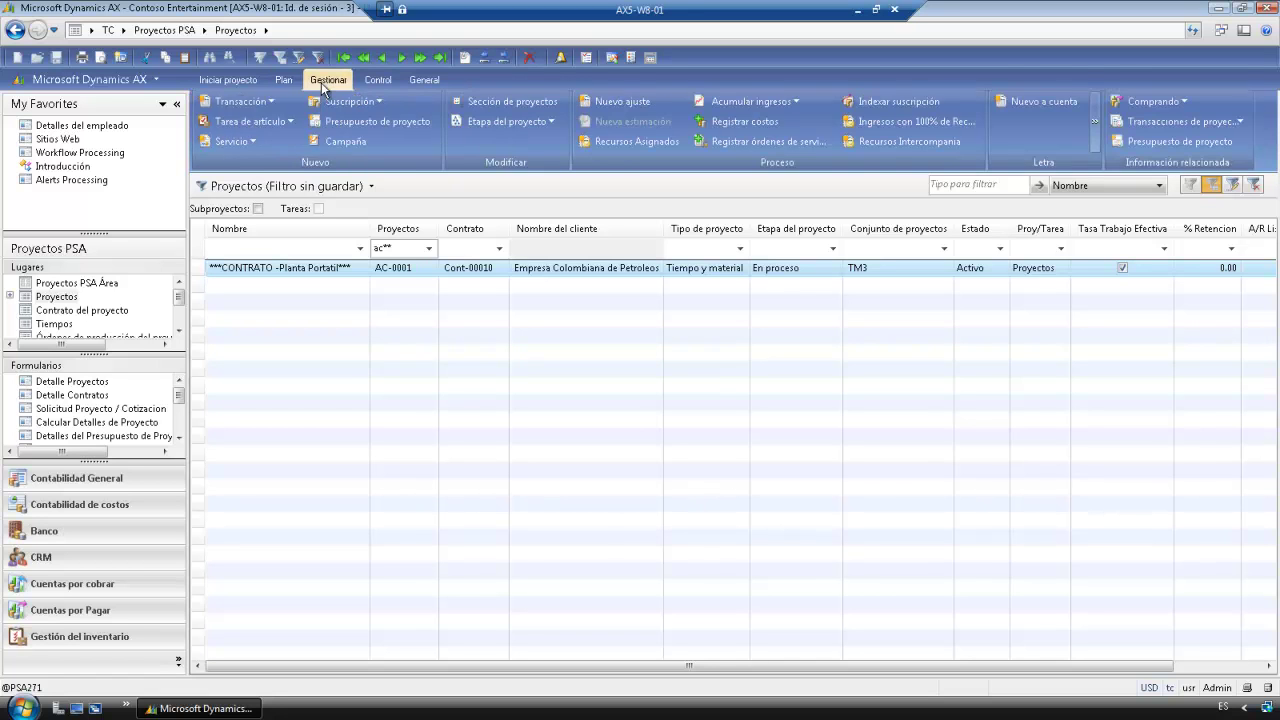
pyautogui.click(270, 124)
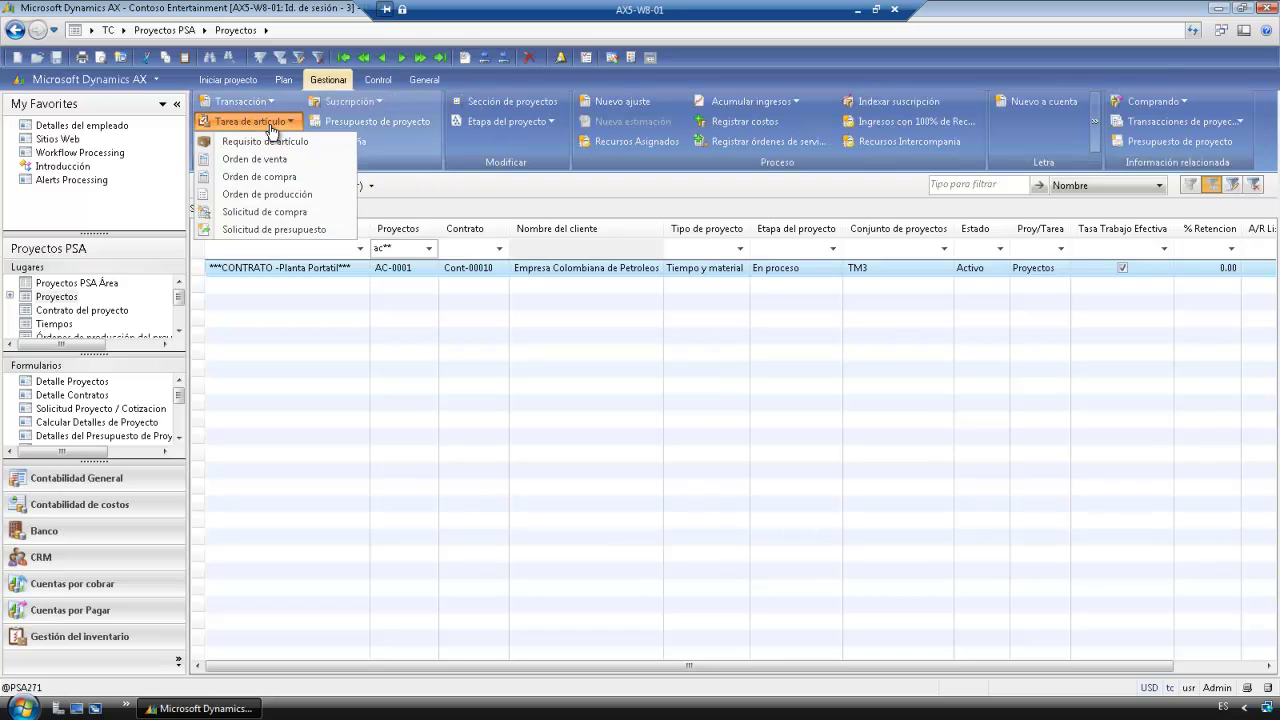
pyautogui.click(268, 194)
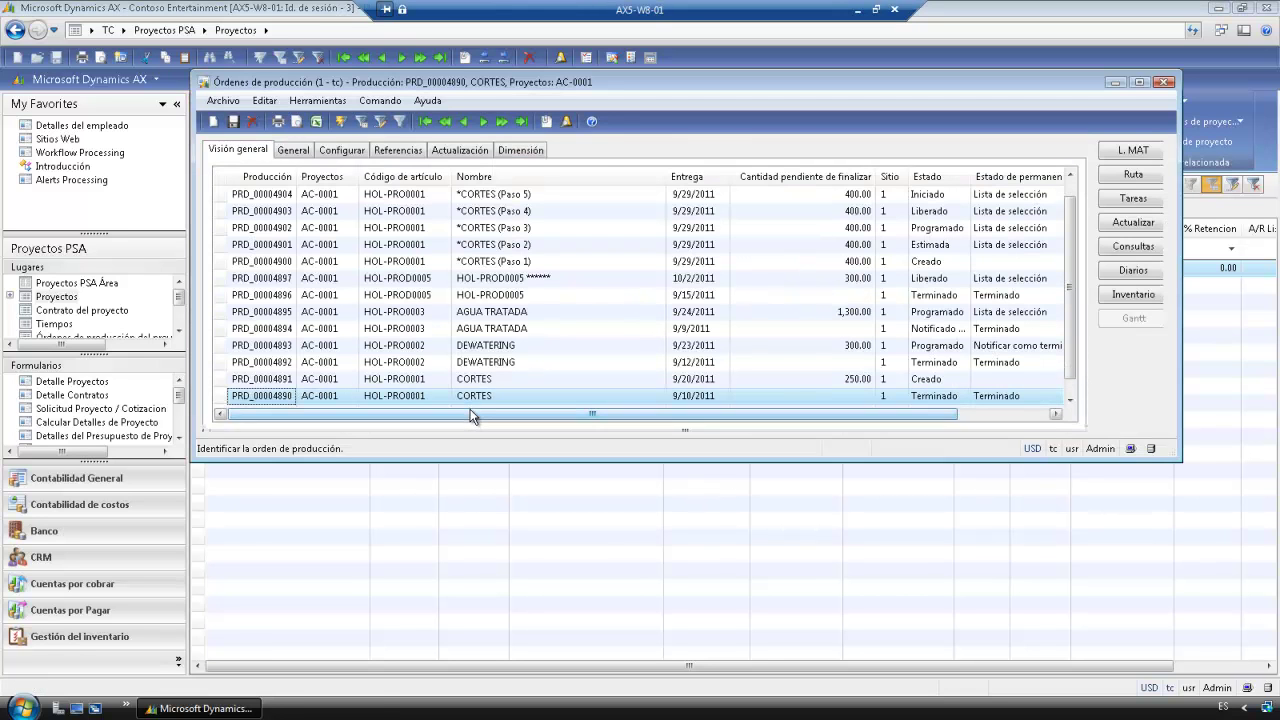
pyautogui.click(530, 178)
pyautogui.scroll(1, 1063, 213)
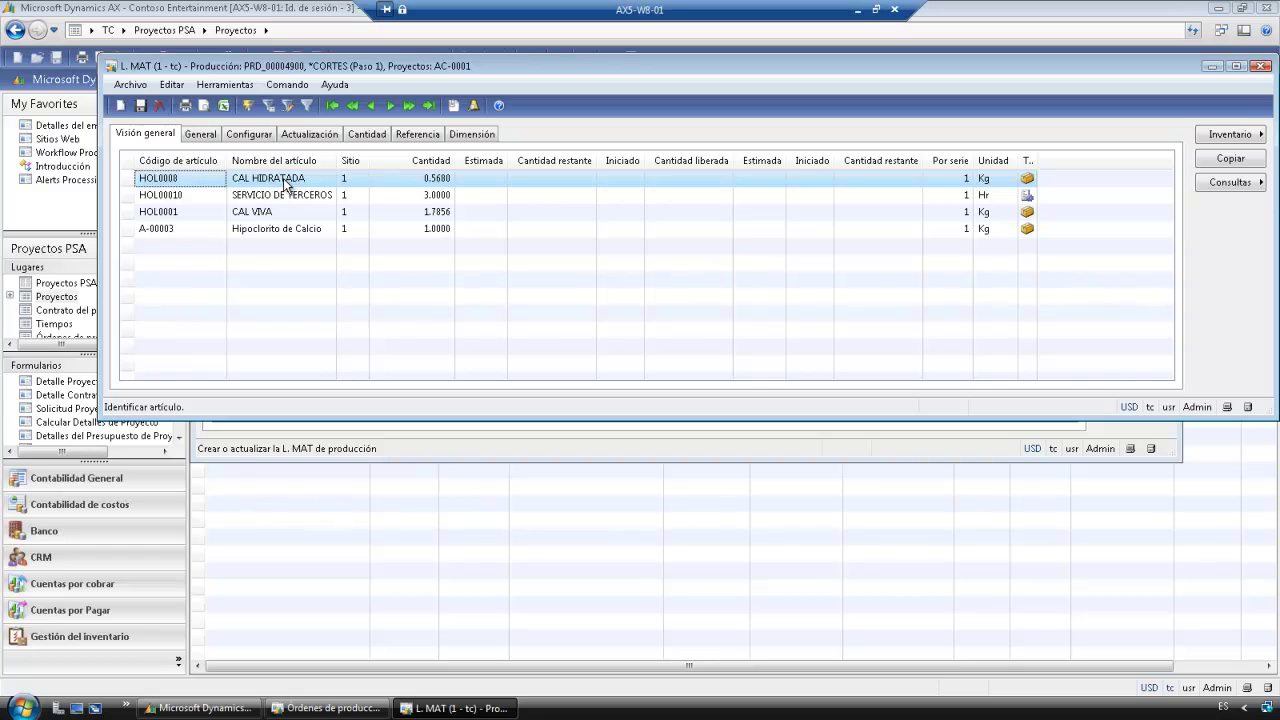
# Review the consumption calculation settings and available formulas for CAL HIDRATADA in the L. MAT of *CORTES (Paso 1)
pyautogui.click(249, 133)
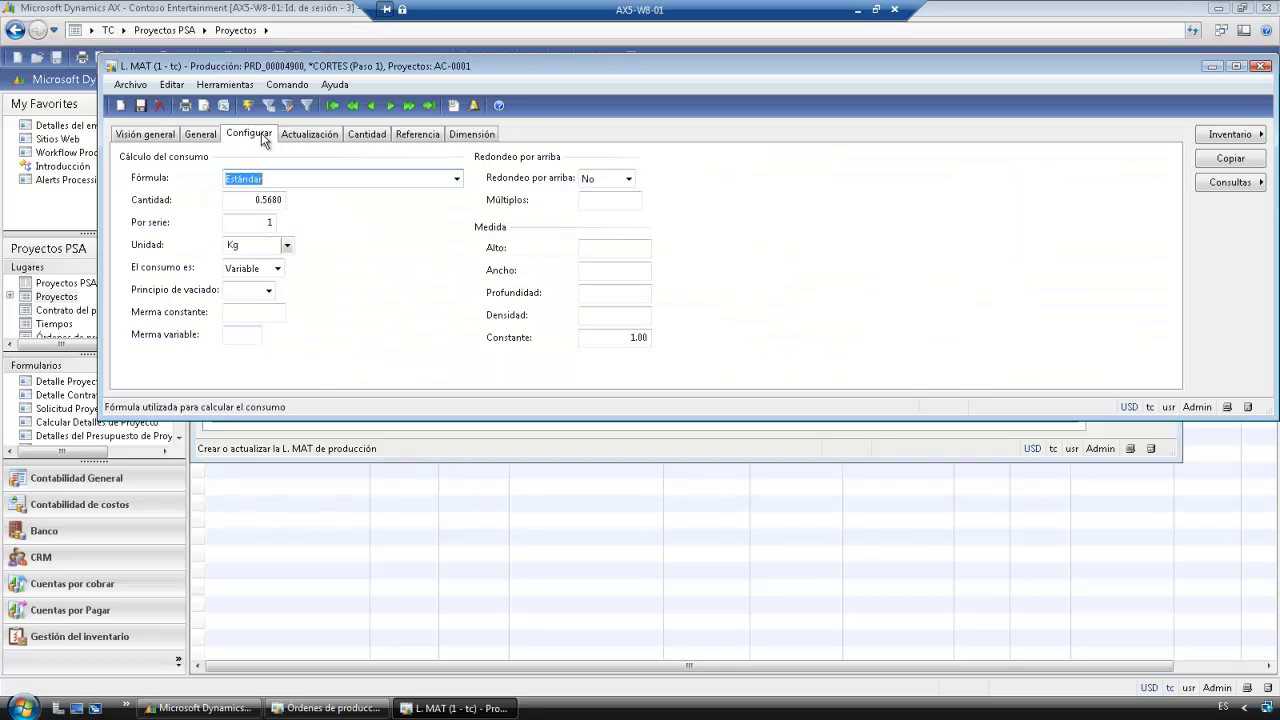
pyautogui.click(455, 178)
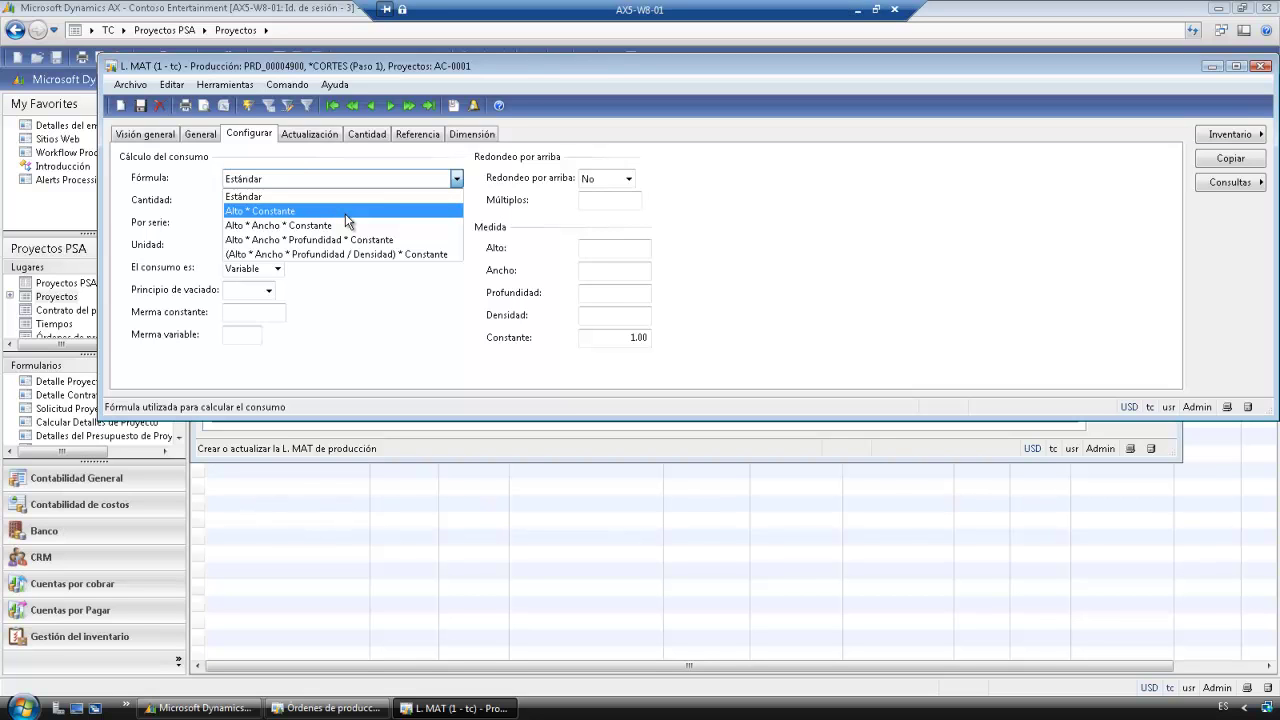
pyautogui.click(148, 138)
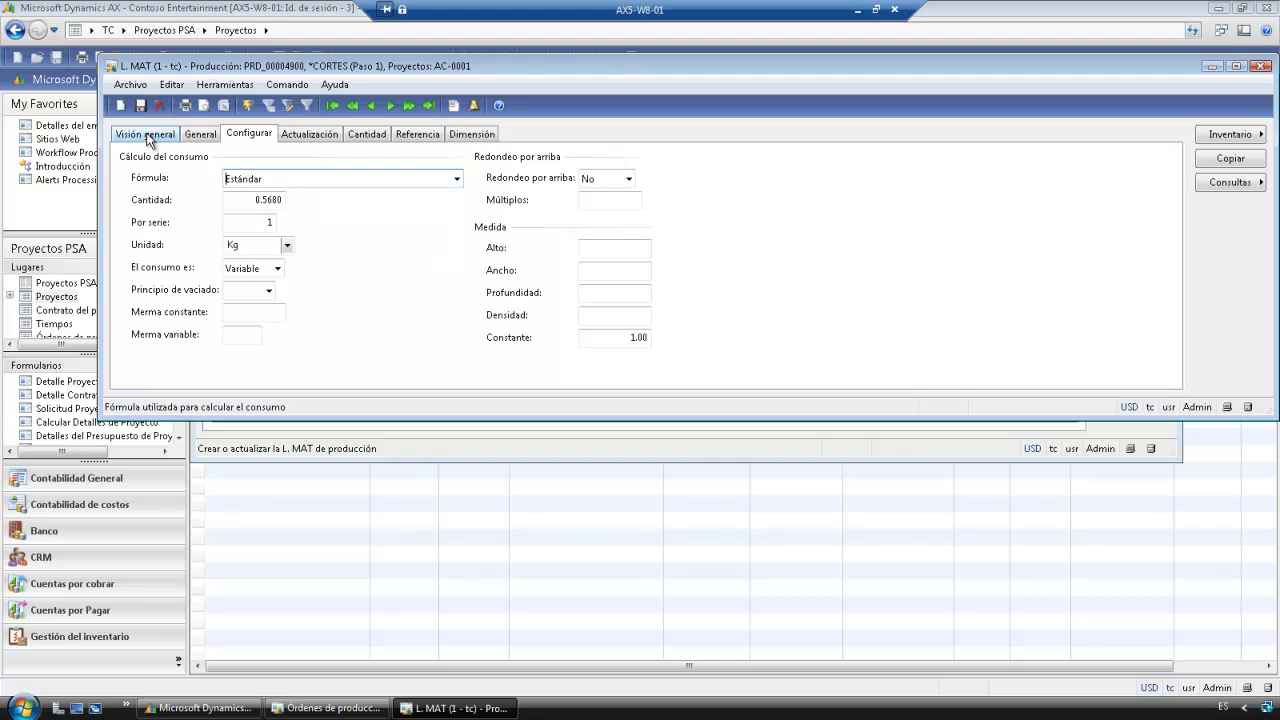
pyautogui.click(148, 137)
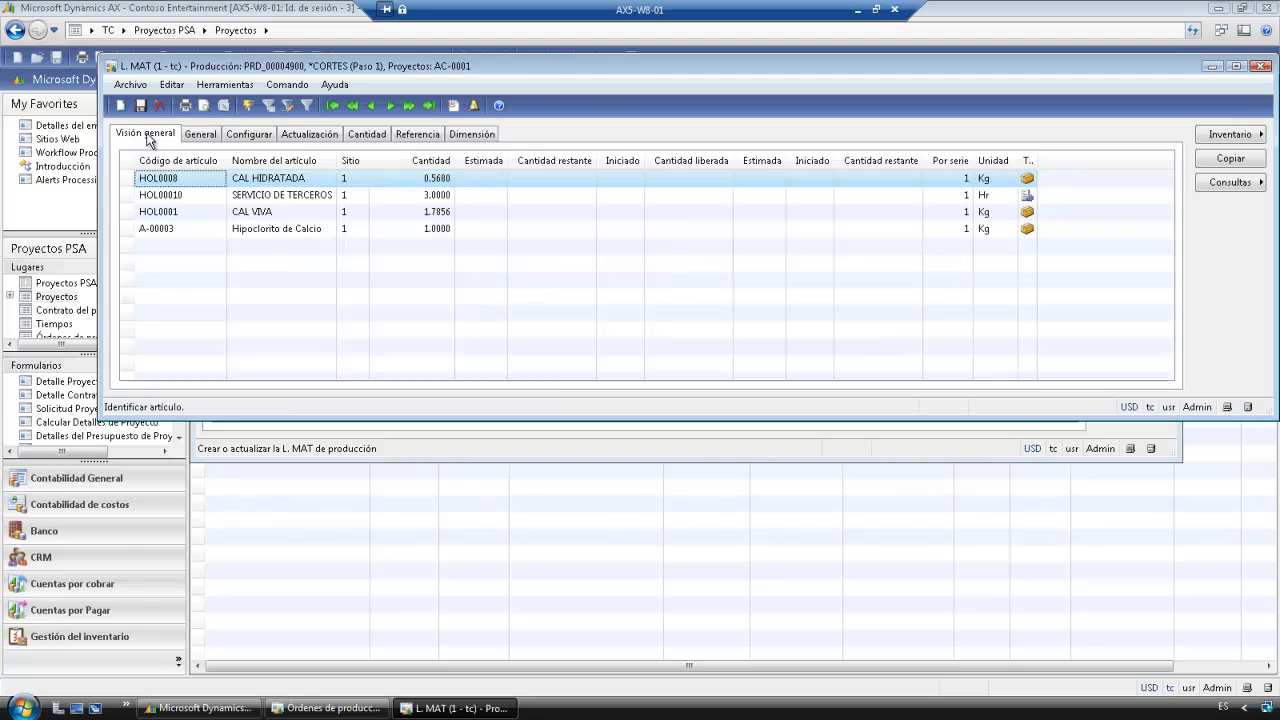
# Check the subcontractor's vendor account on the SERVICIO DE TERCEROS line and close the L. MAT
pyautogui.click(281, 199)
pyautogui.click(201, 134)
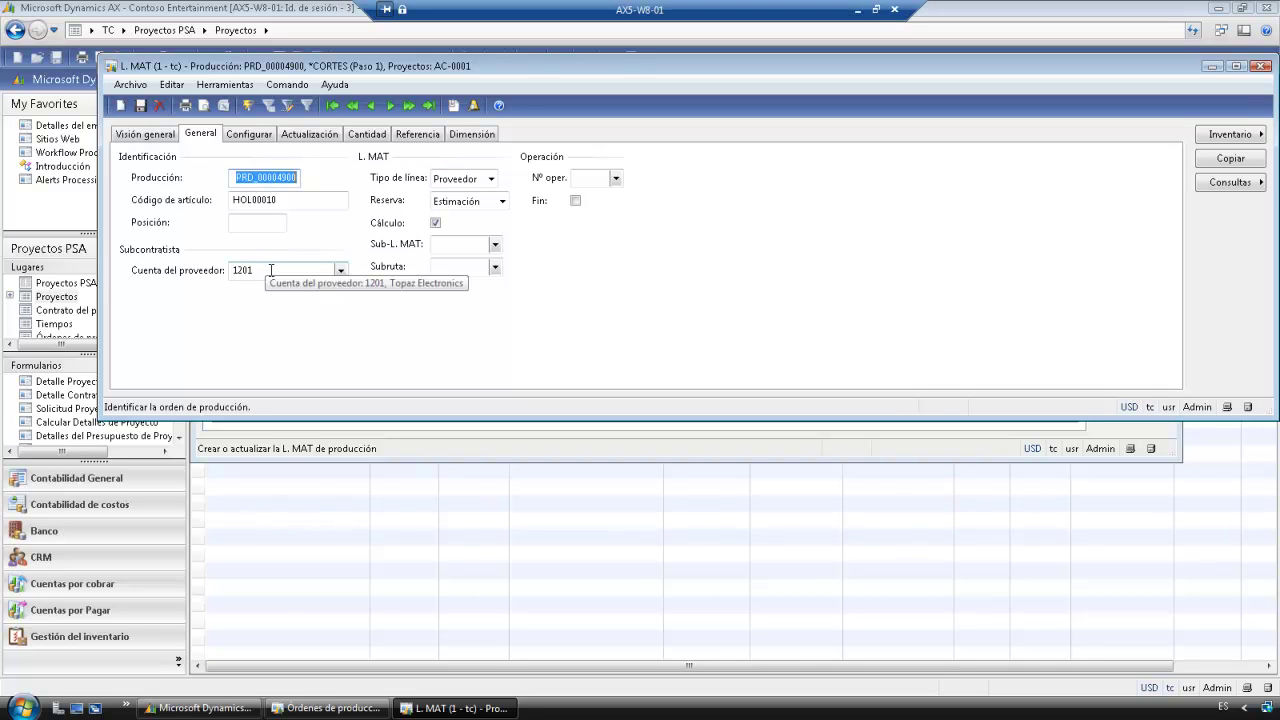
pyautogui.click(146, 134)
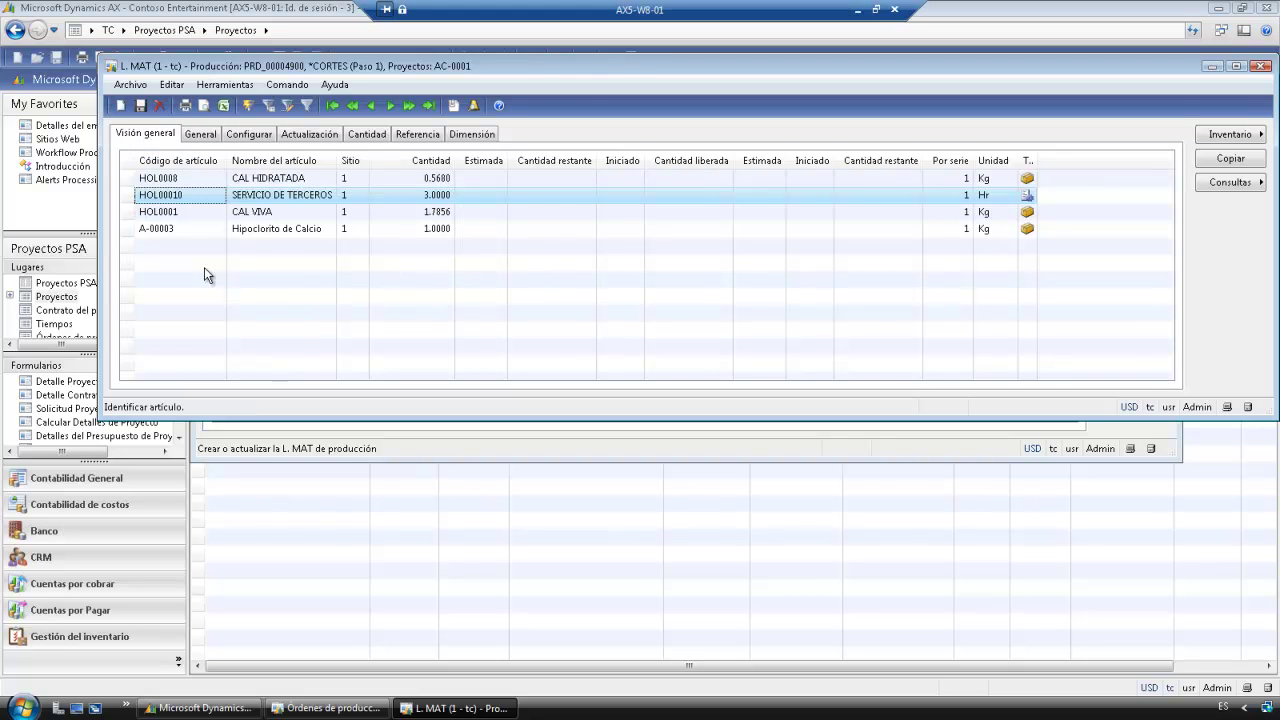
pyautogui.click(1261, 66)
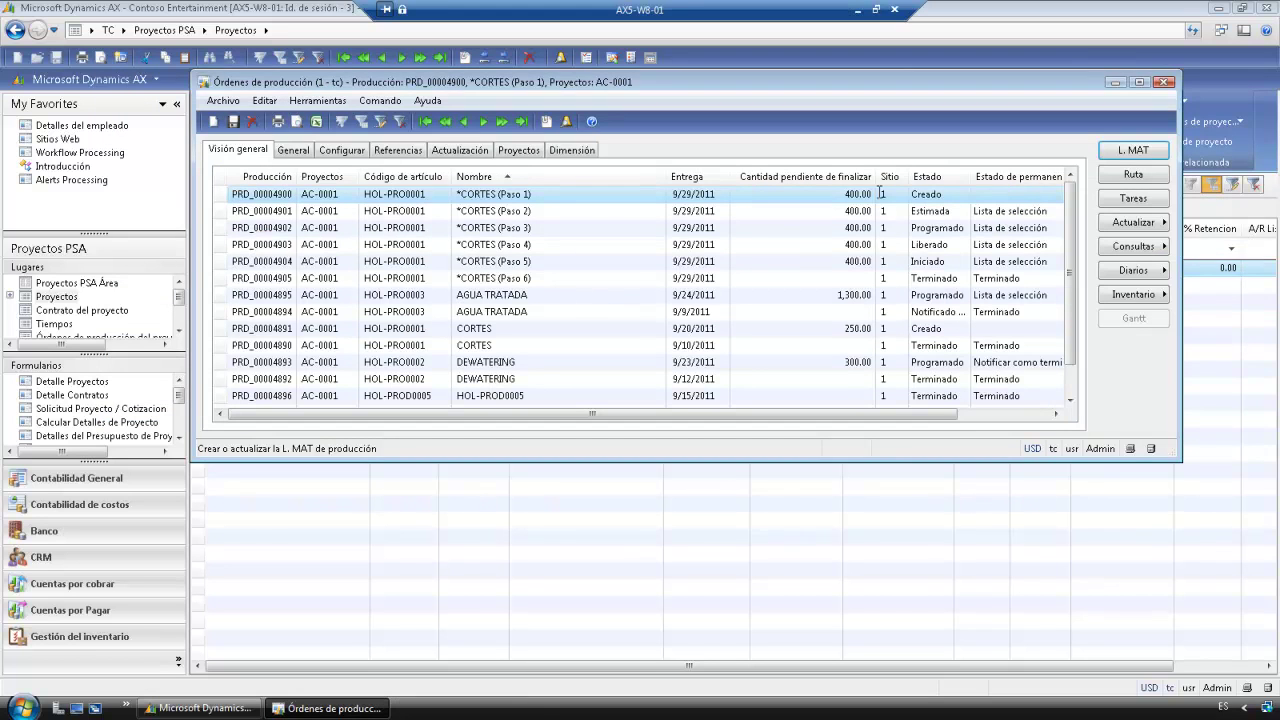
# Review the estimated material quantities in the L. MAT of production order *CORTES (Paso 2) and close it
pyautogui.click(531, 213)
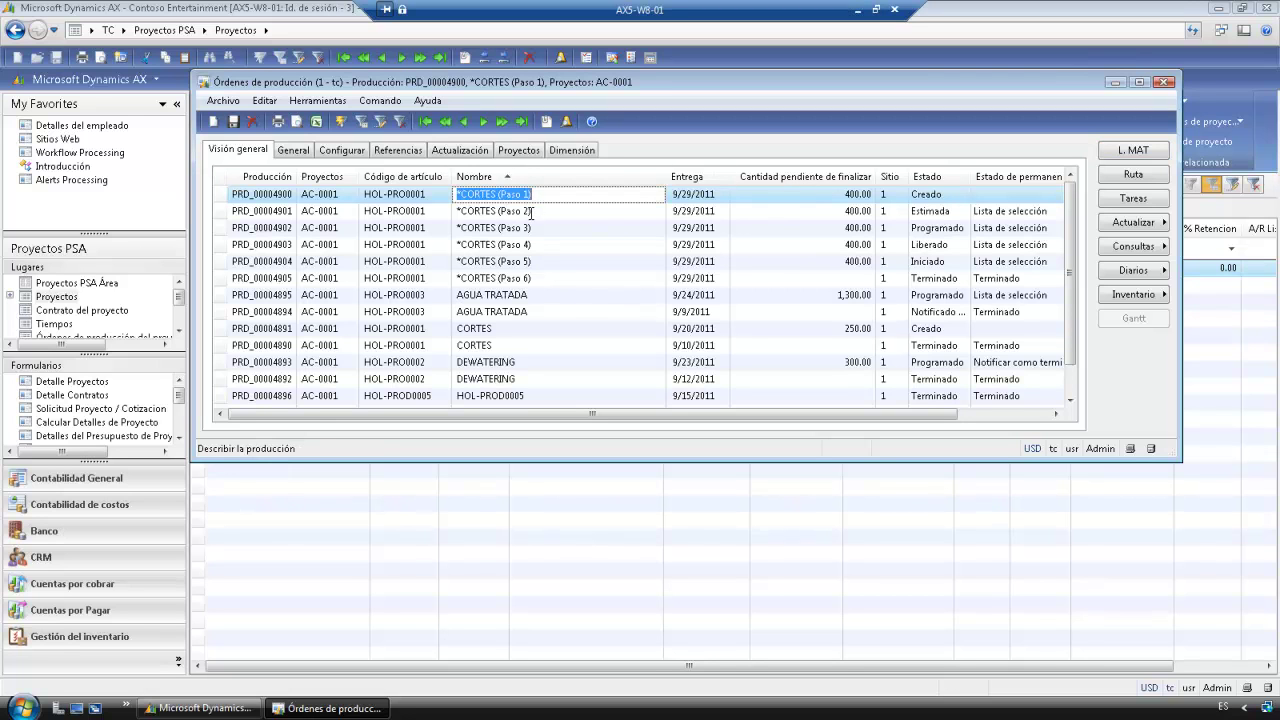
pyautogui.click(469, 211)
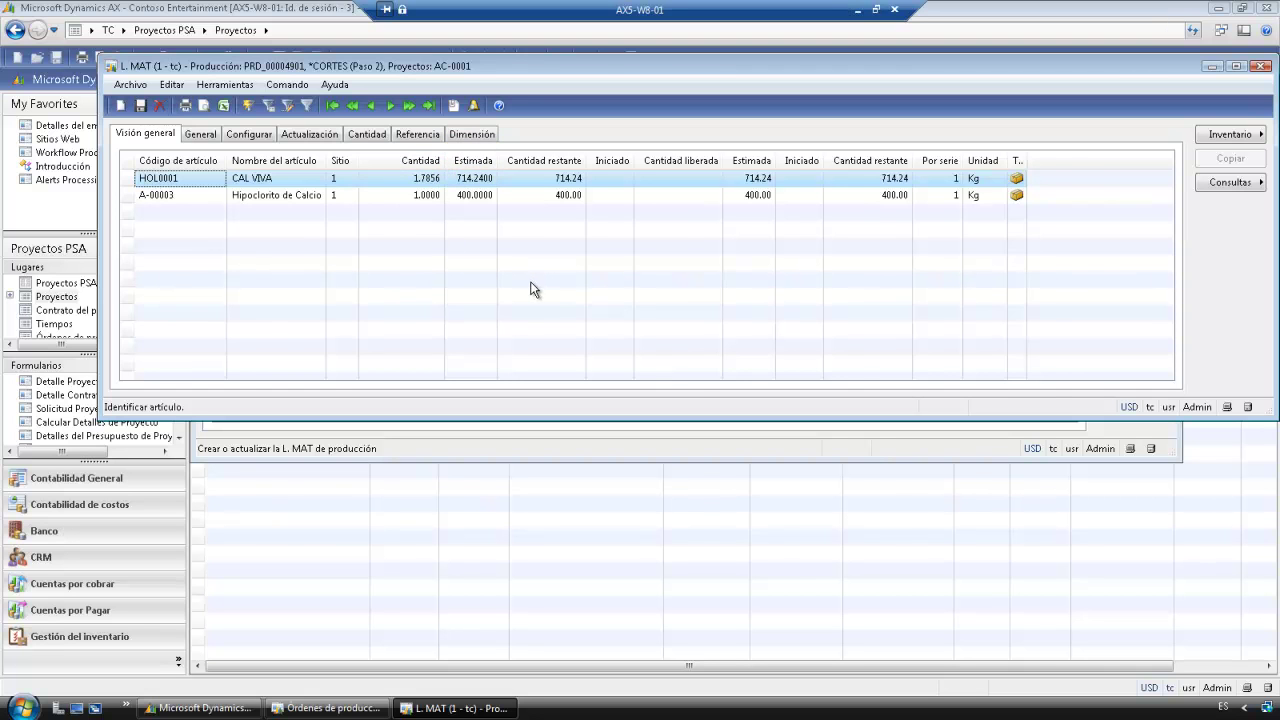
pyautogui.press('Escape')
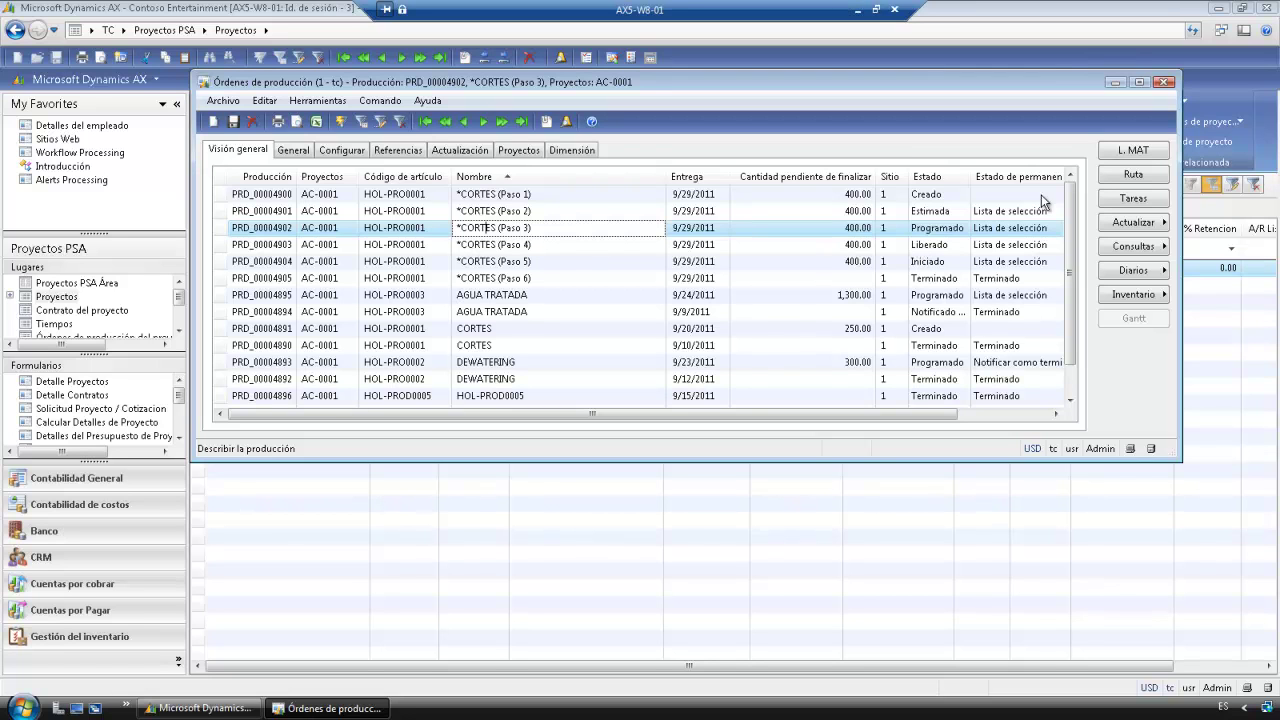
# Review the route scheduling of production order *CORTES (Paso 3) and the capacity load of resource group HOL01
pyautogui.click(1131, 176)
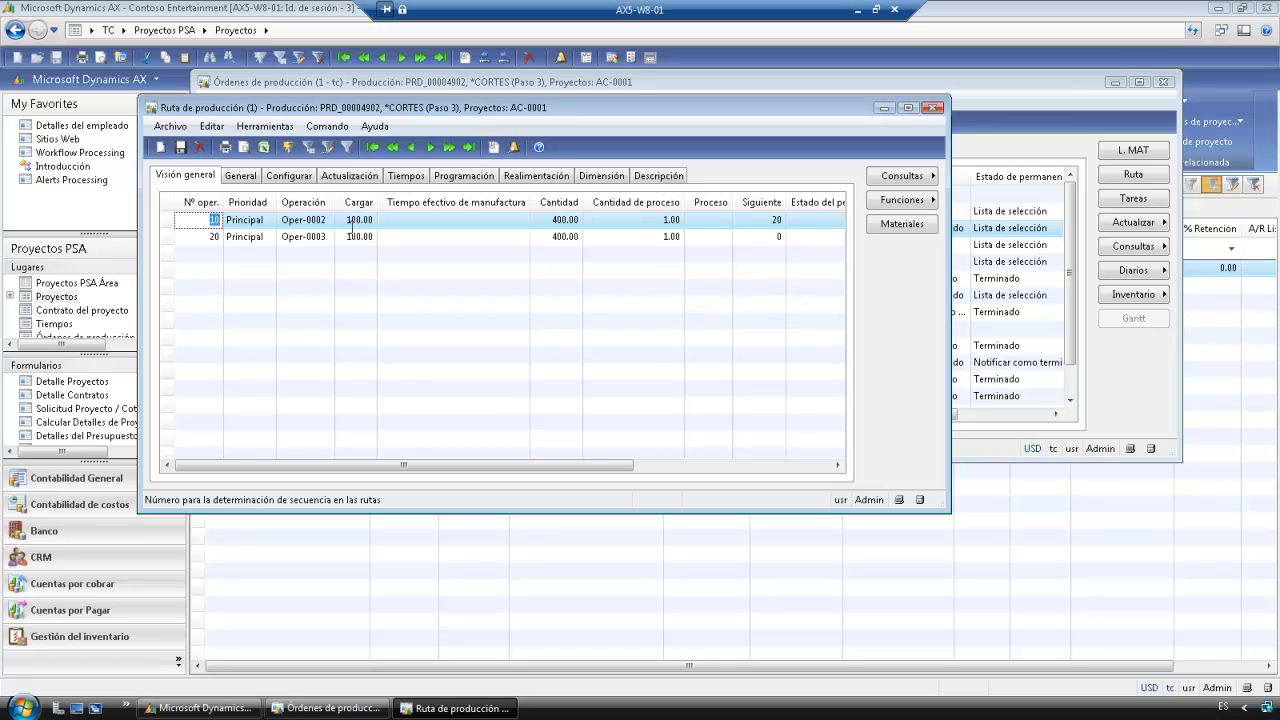
pyautogui.click(464, 176)
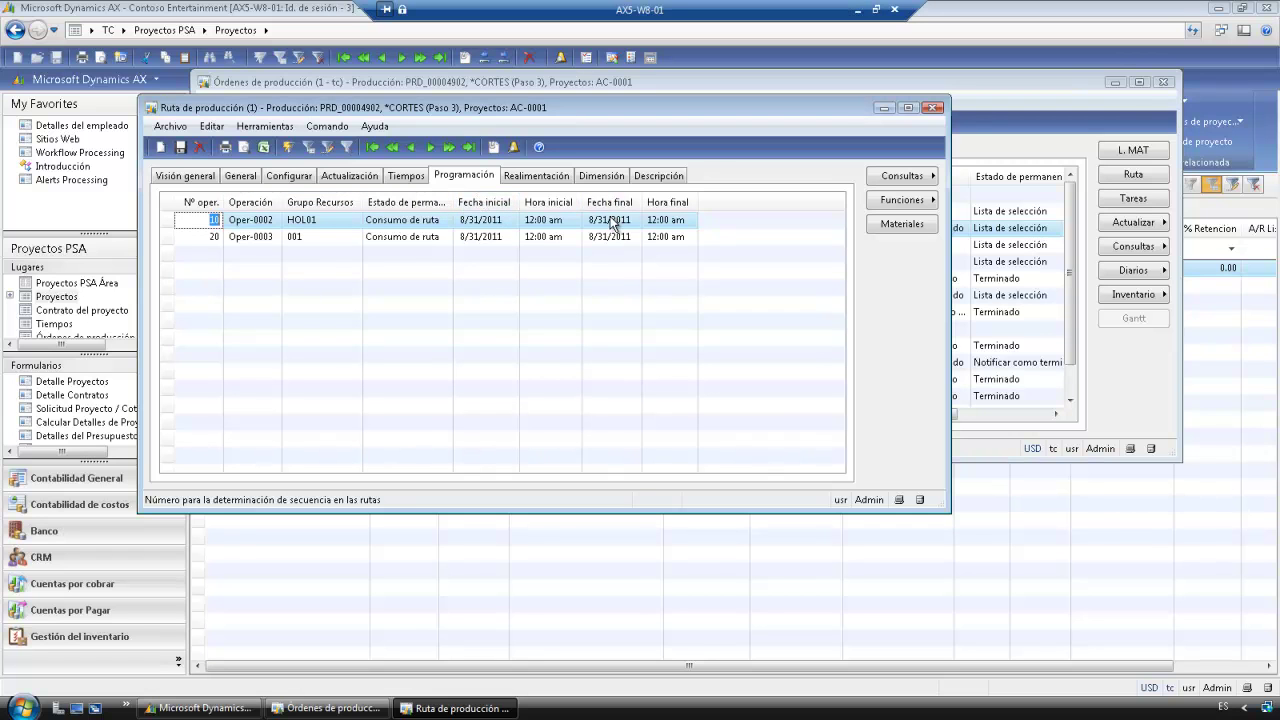
pyautogui.click(909, 178)
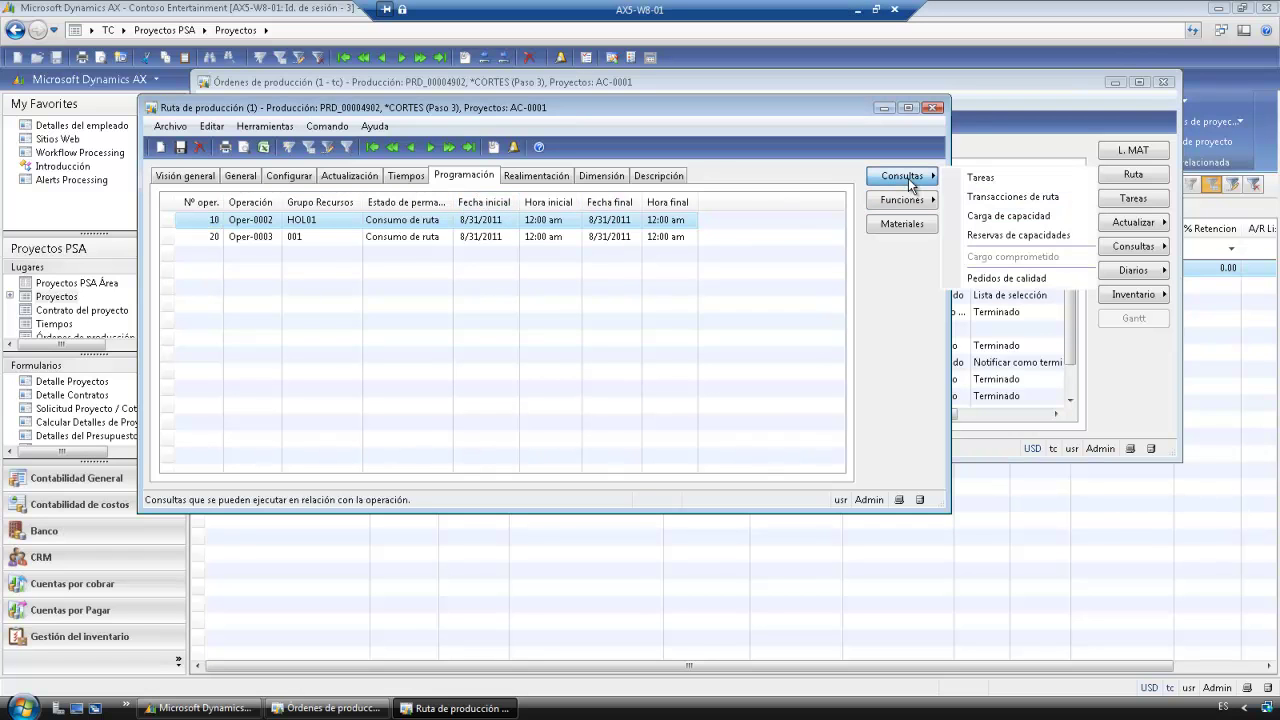
pyautogui.click(1002, 216)
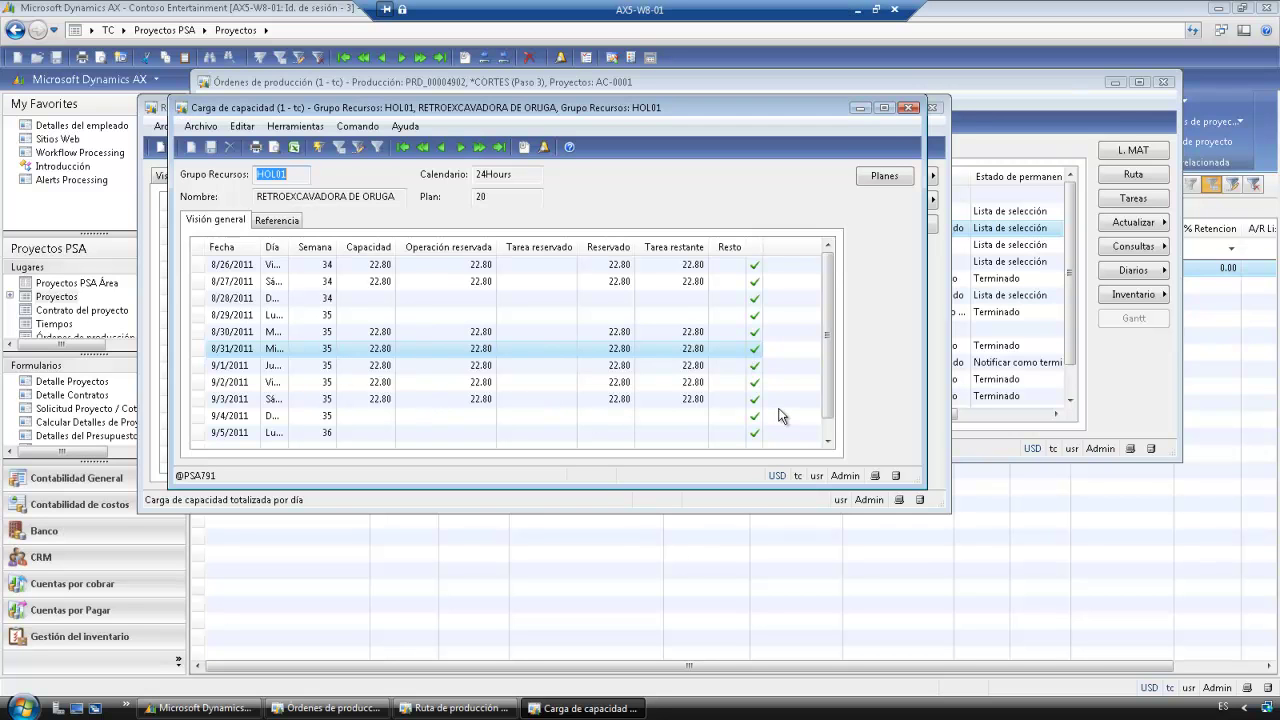
pyautogui.click(907, 111)
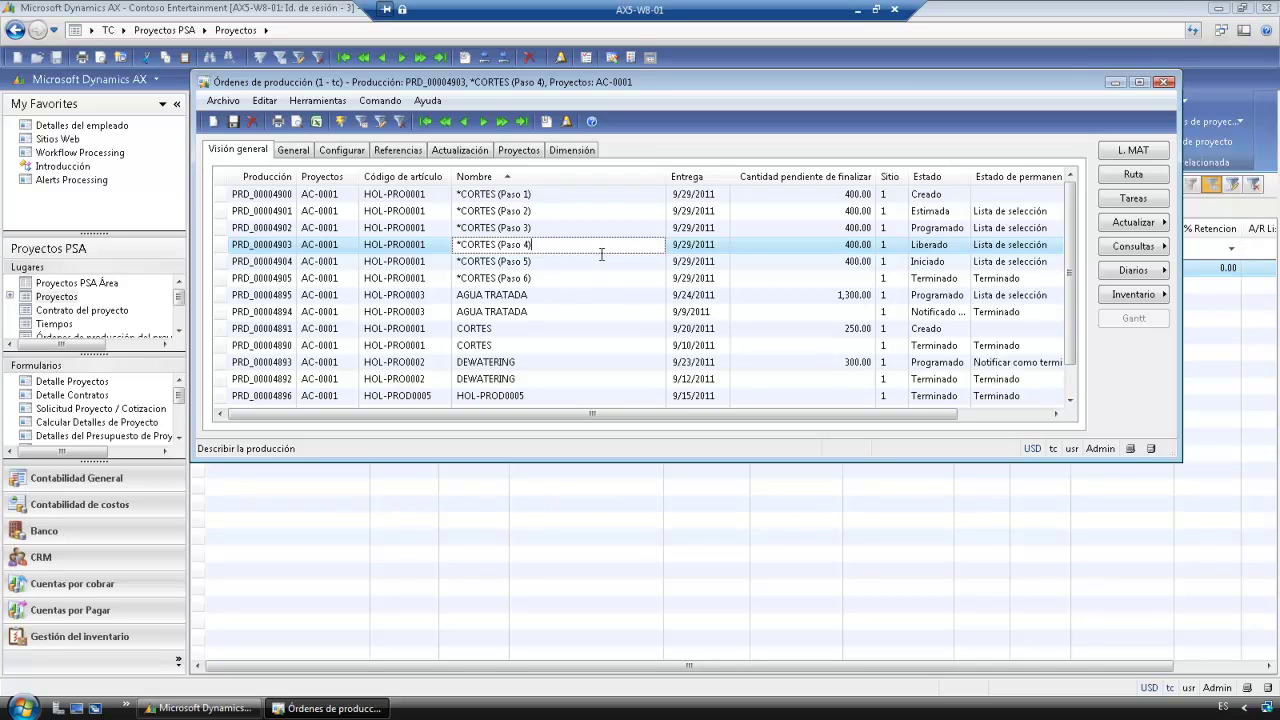
# Open the item explosion of production order *CORTES (Paso 4) and check the pegging of the planned CAL VIVA / HOL0001 item
pyautogui.click(1146, 256)
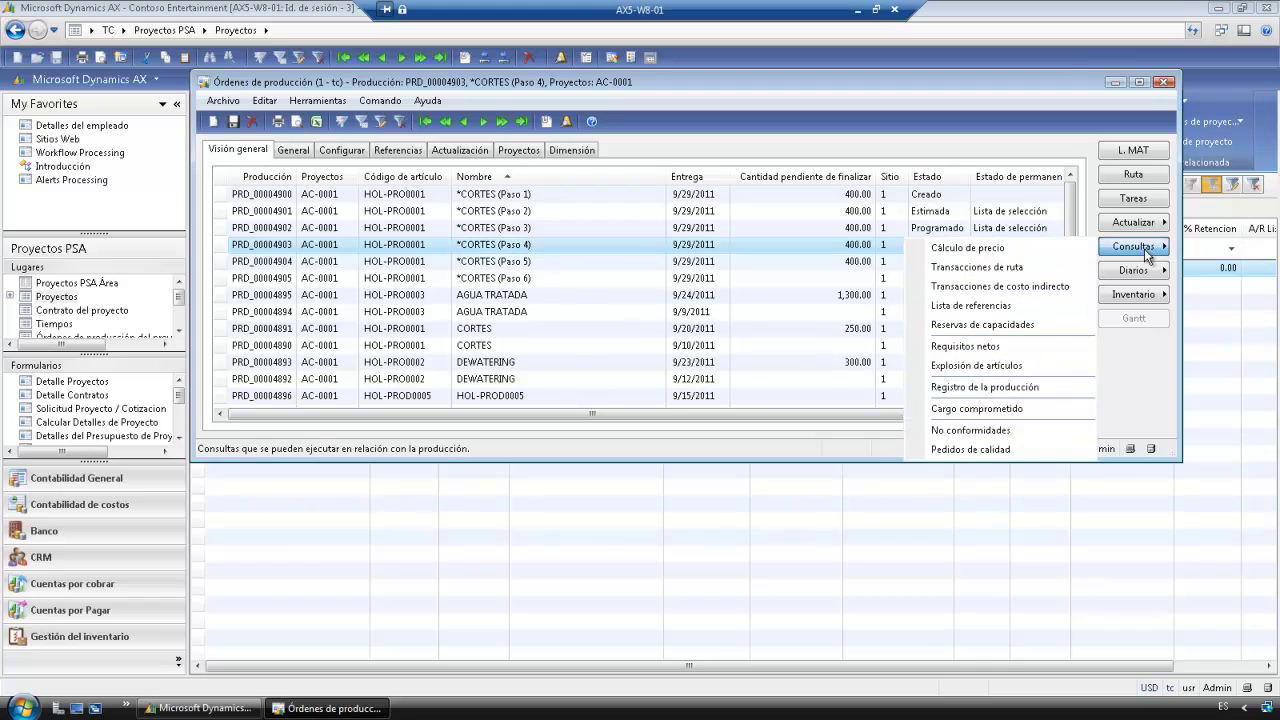
pyautogui.click(997, 366)
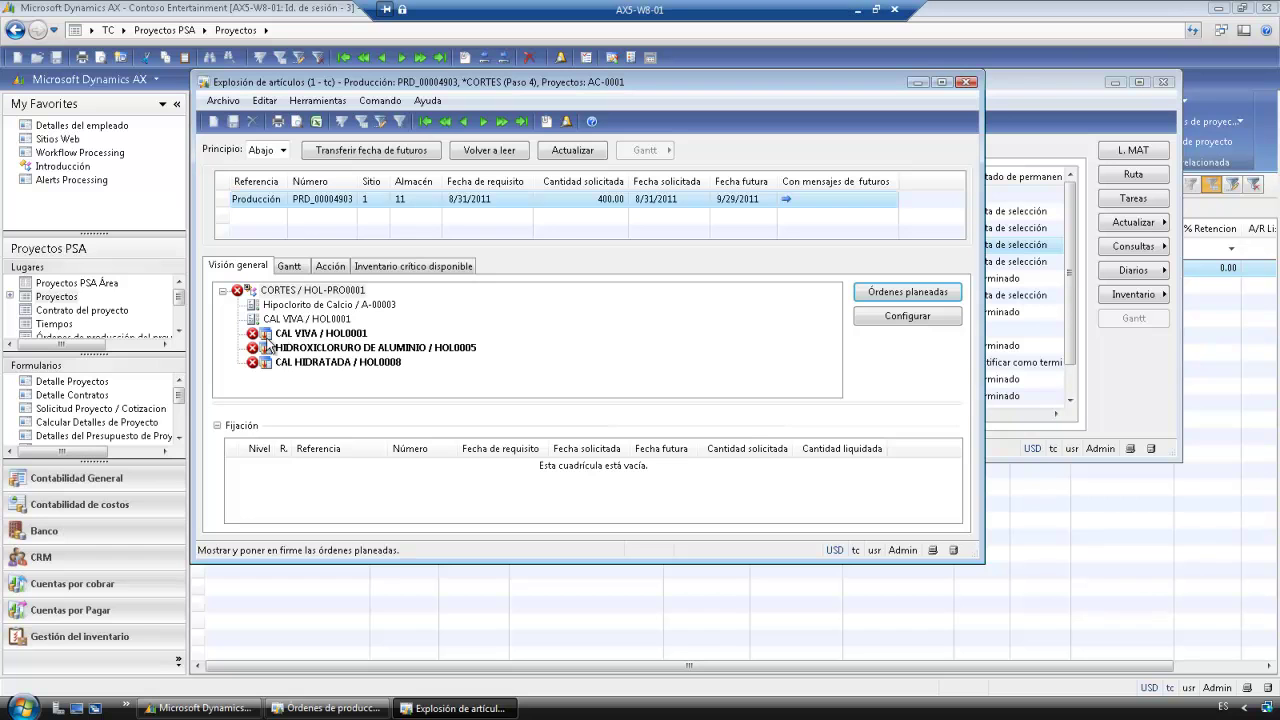
pyautogui.click(337, 340)
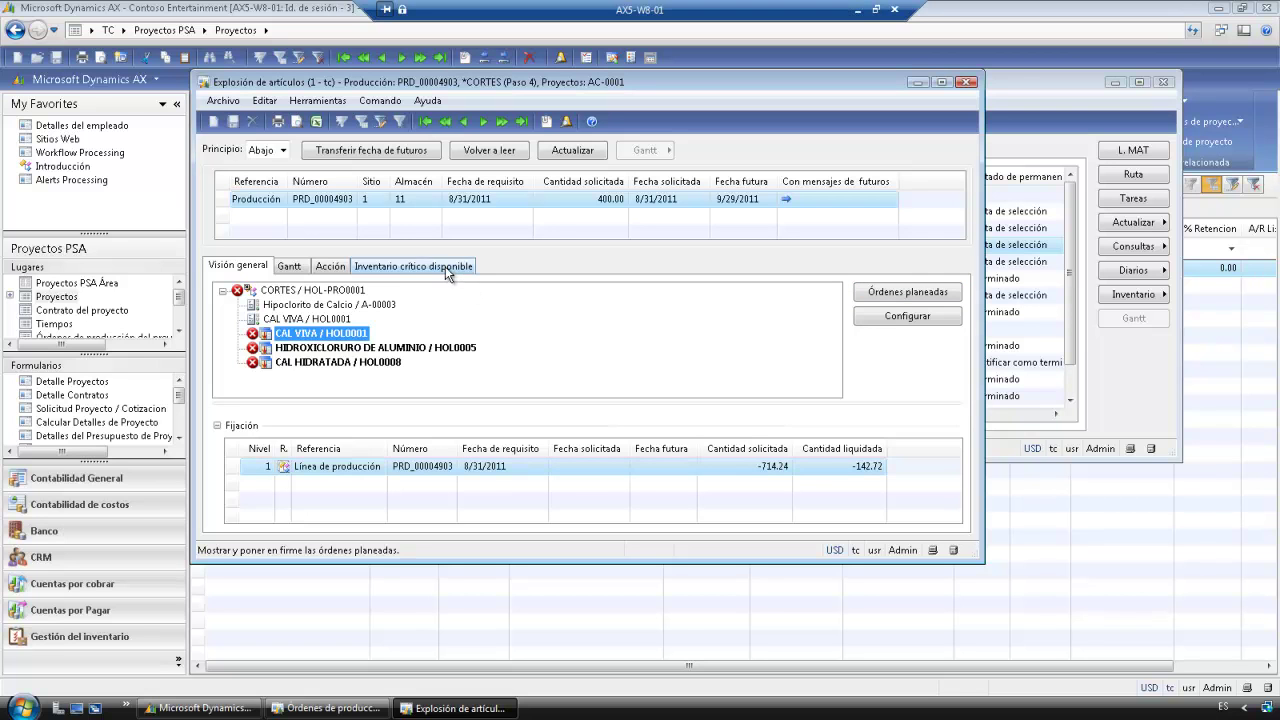
# Review the critical on-hand inventory of the exploded items and their planned orders with the available functions
pyautogui.click(447, 267)
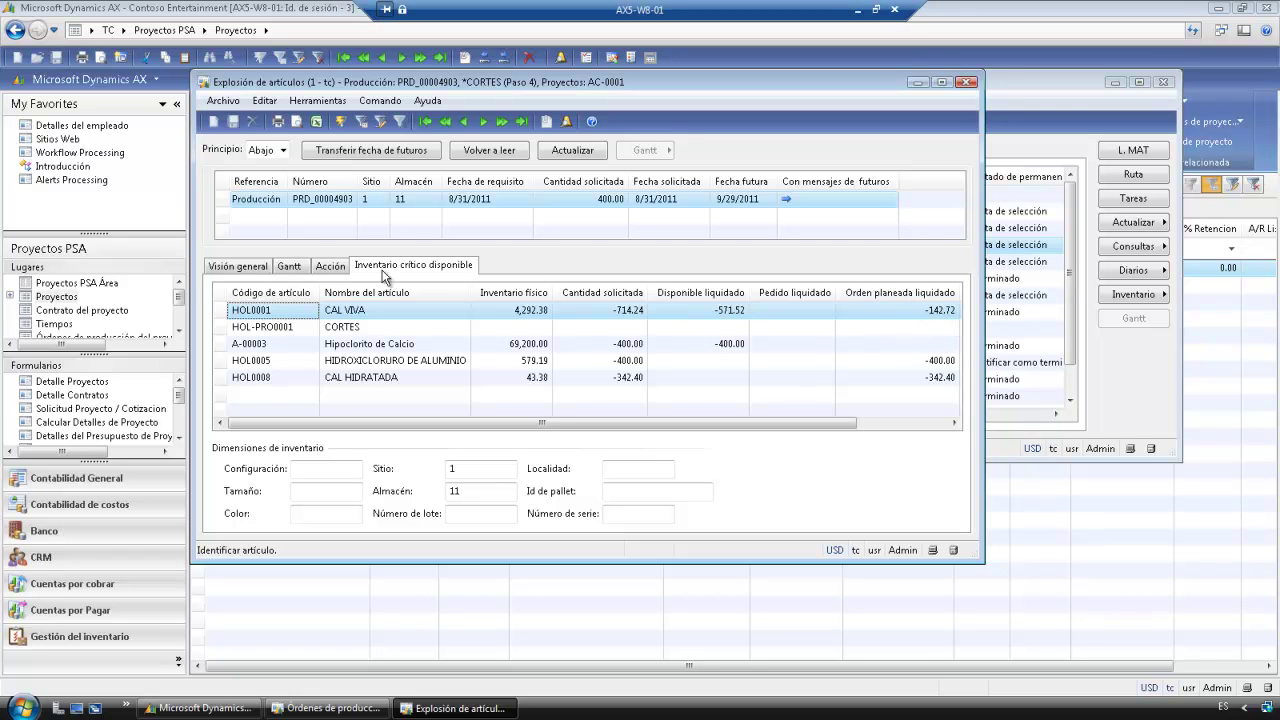
pyautogui.click(347, 270)
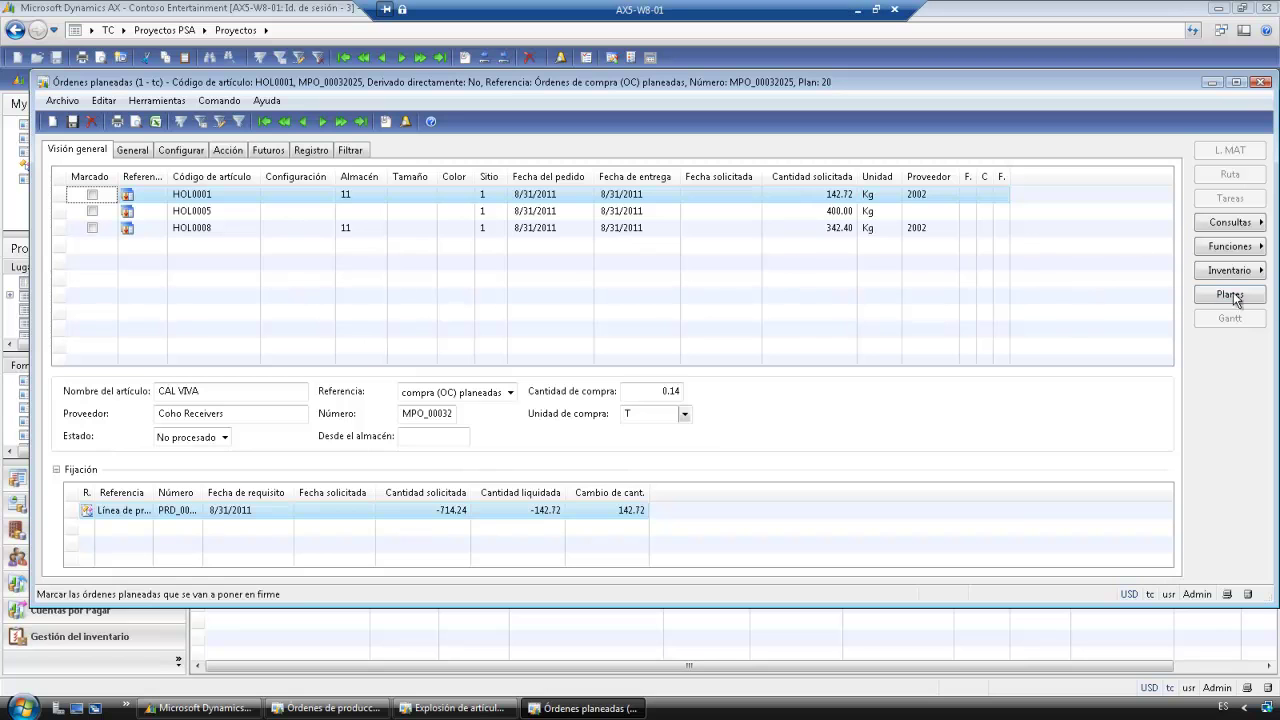
pyautogui.click(1243, 248)
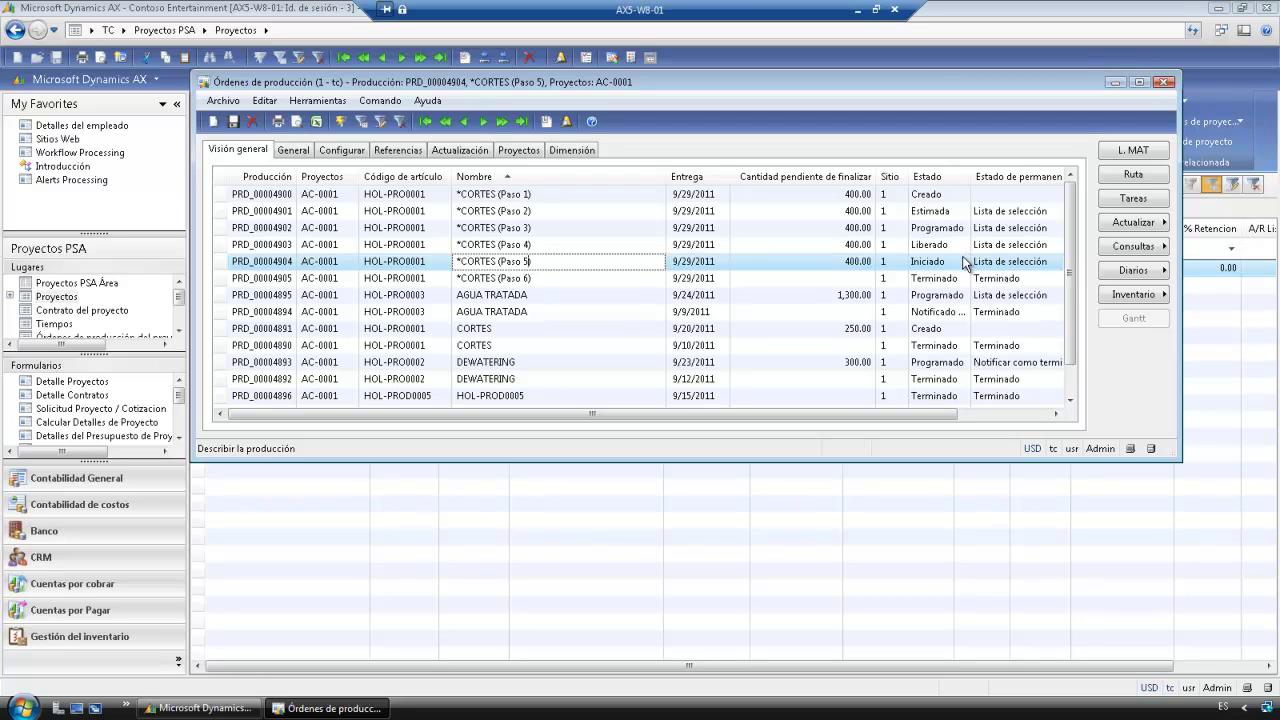
# Open the posted picking list journal of production order *CORTES (Paso 5) and view its lines
pyautogui.click(1146, 276)
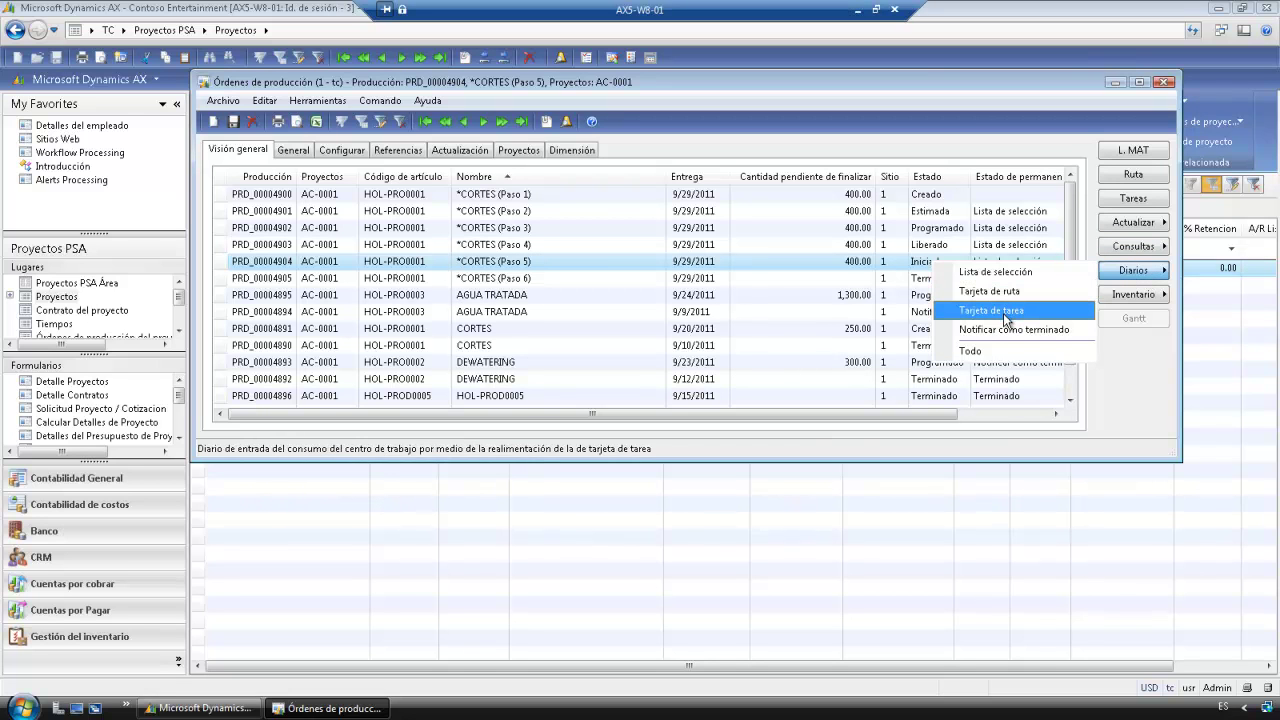
pyautogui.click(1000, 274)
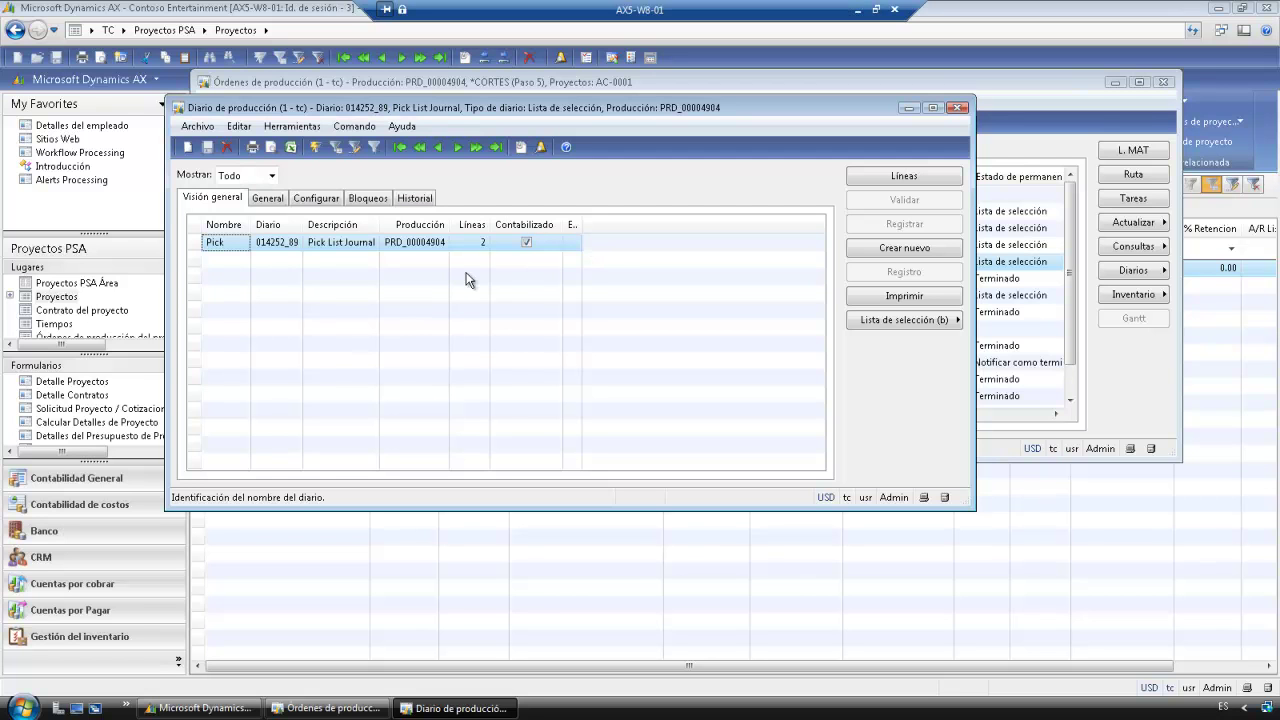
pyautogui.click(940, 176)
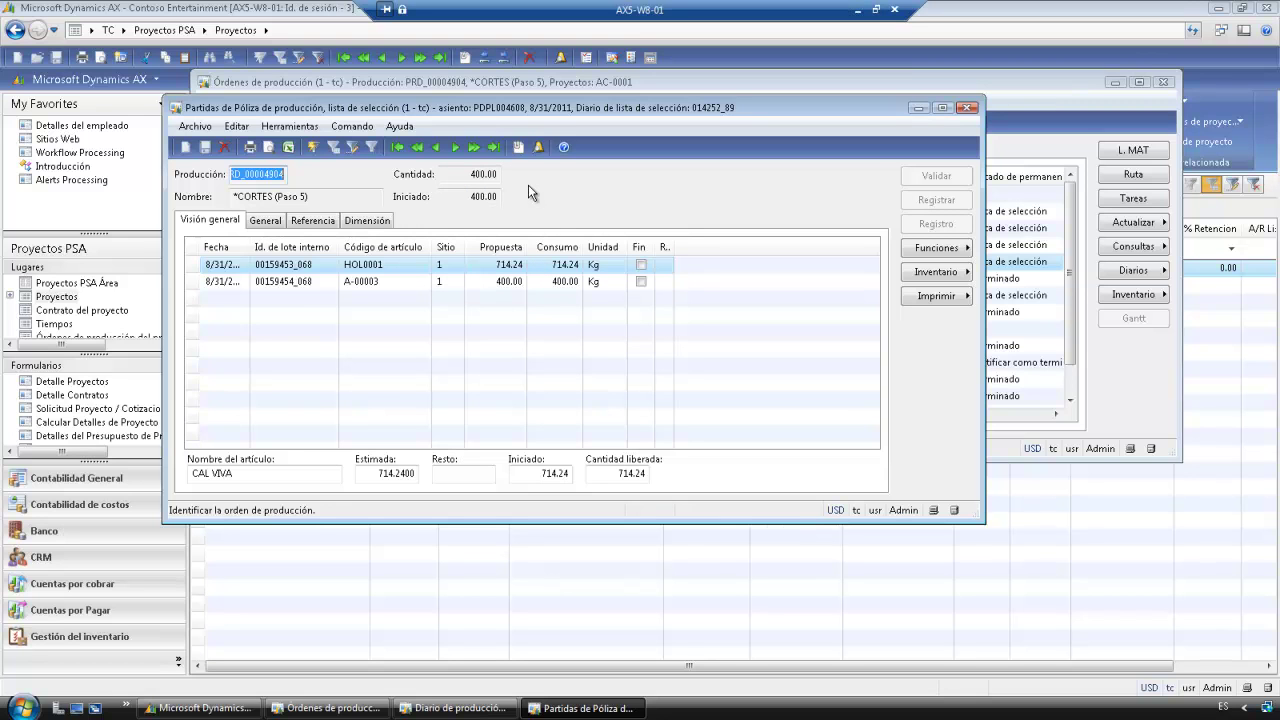
# View the inventory transactions of picking list item HOL0001 and the transactions of their physical inventory voucher
pyautogui.click(933, 273)
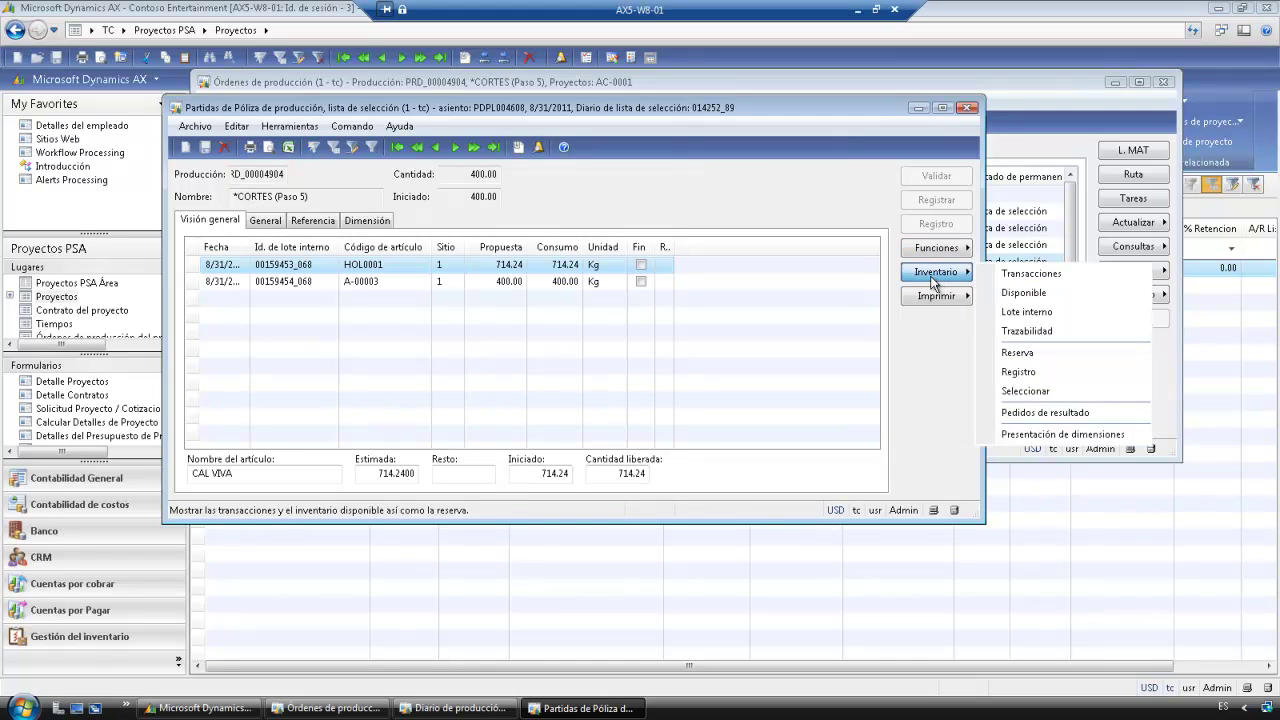
pyautogui.click(1031, 273)
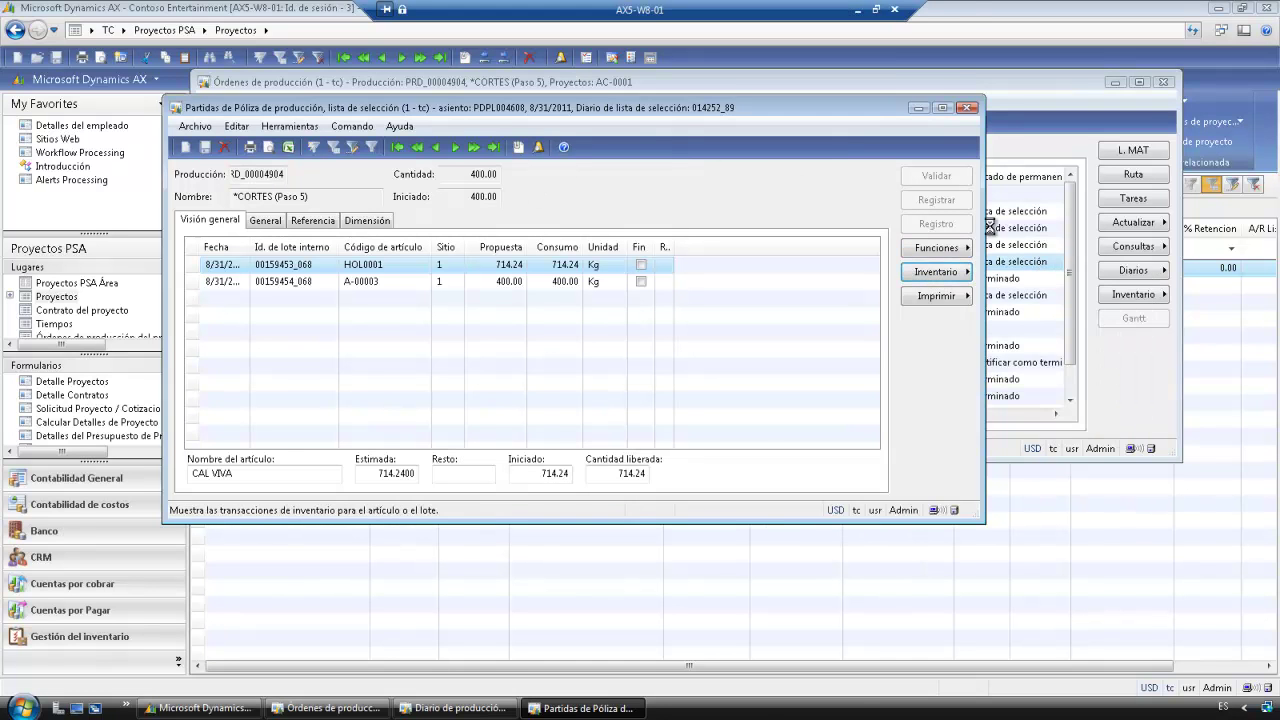
pyautogui.click(1149, 152)
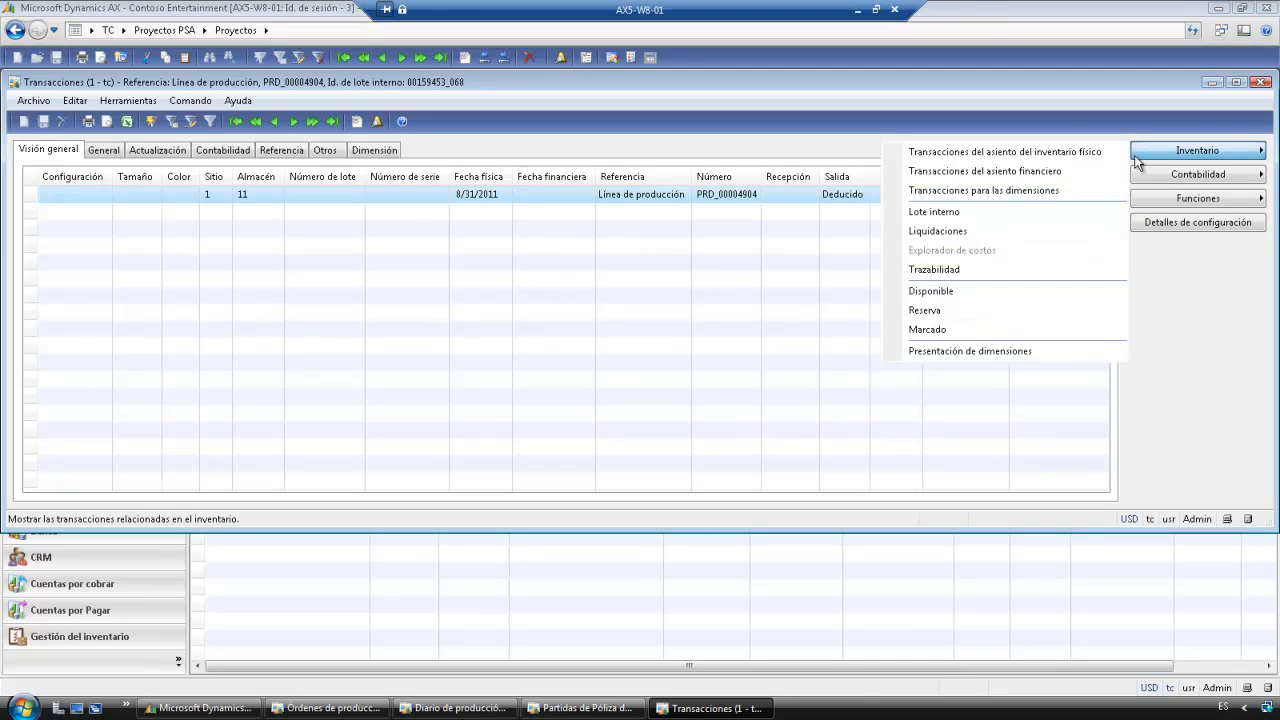
pyautogui.click(985, 152)
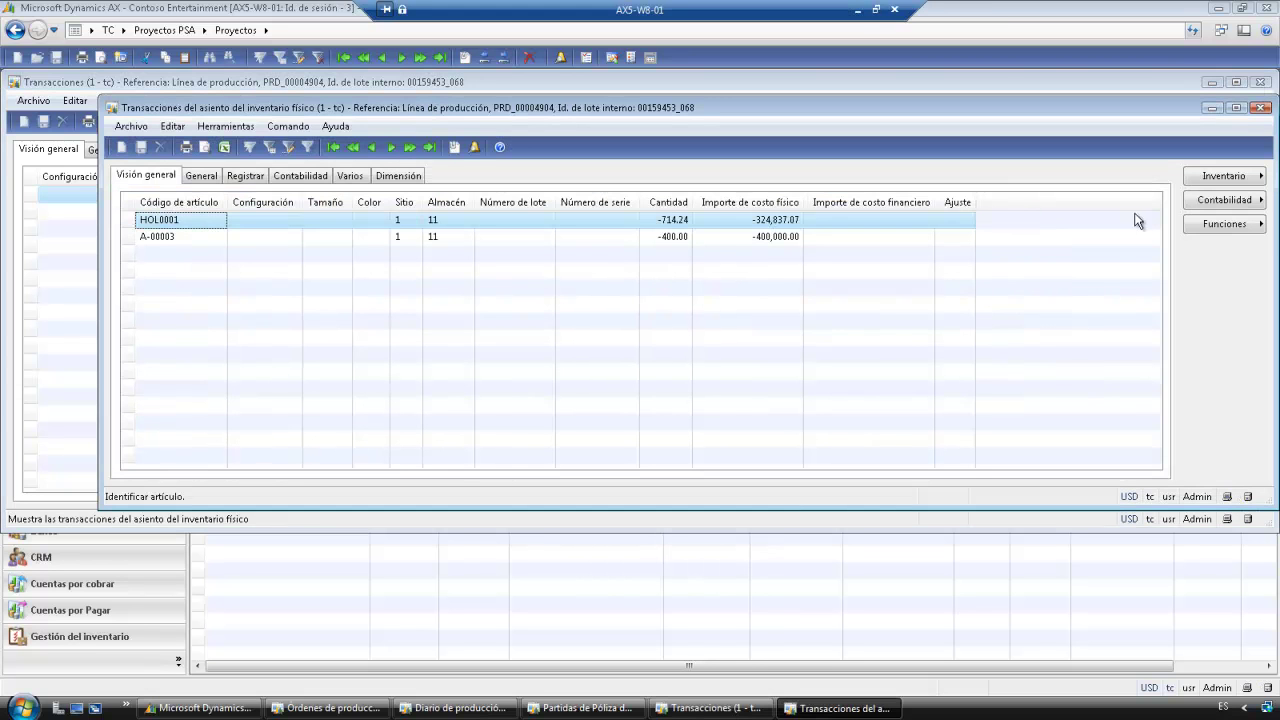
# Examine the ledger entries of the picking list's physical voucher and close them
pyautogui.click(1240, 204)
pyautogui.click(1040, 204)
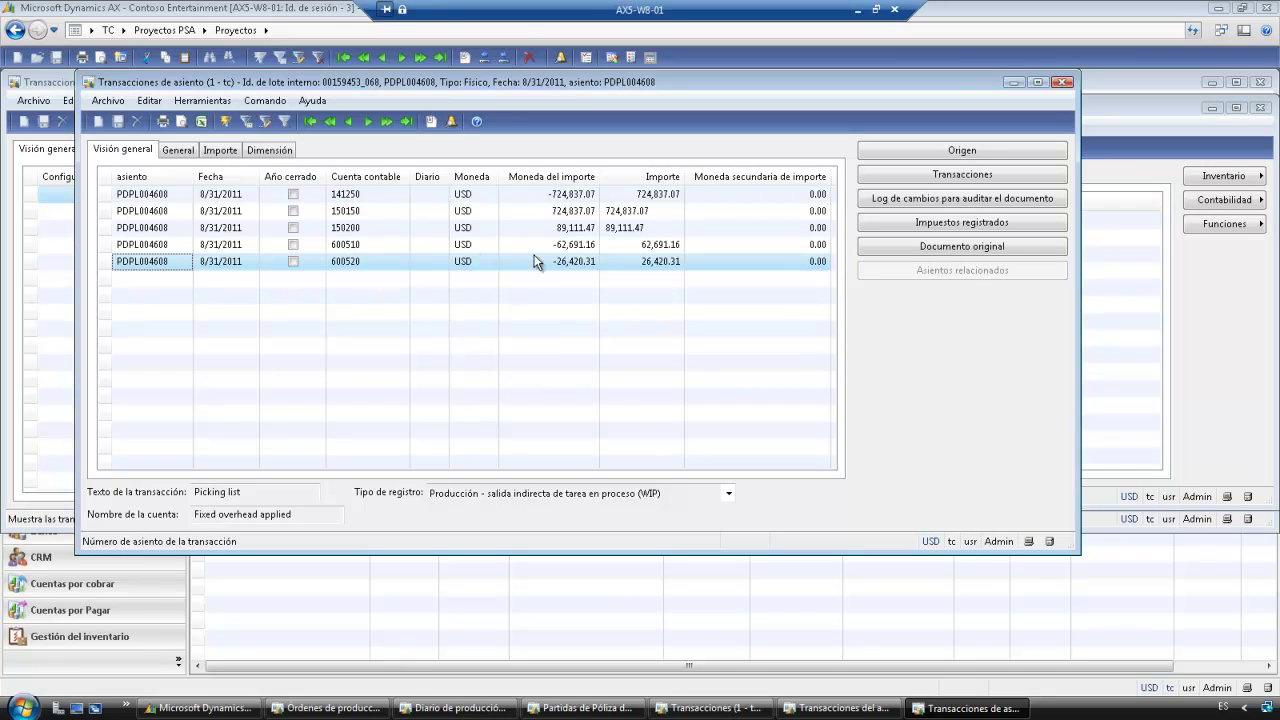
pyautogui.click(1062, 82)
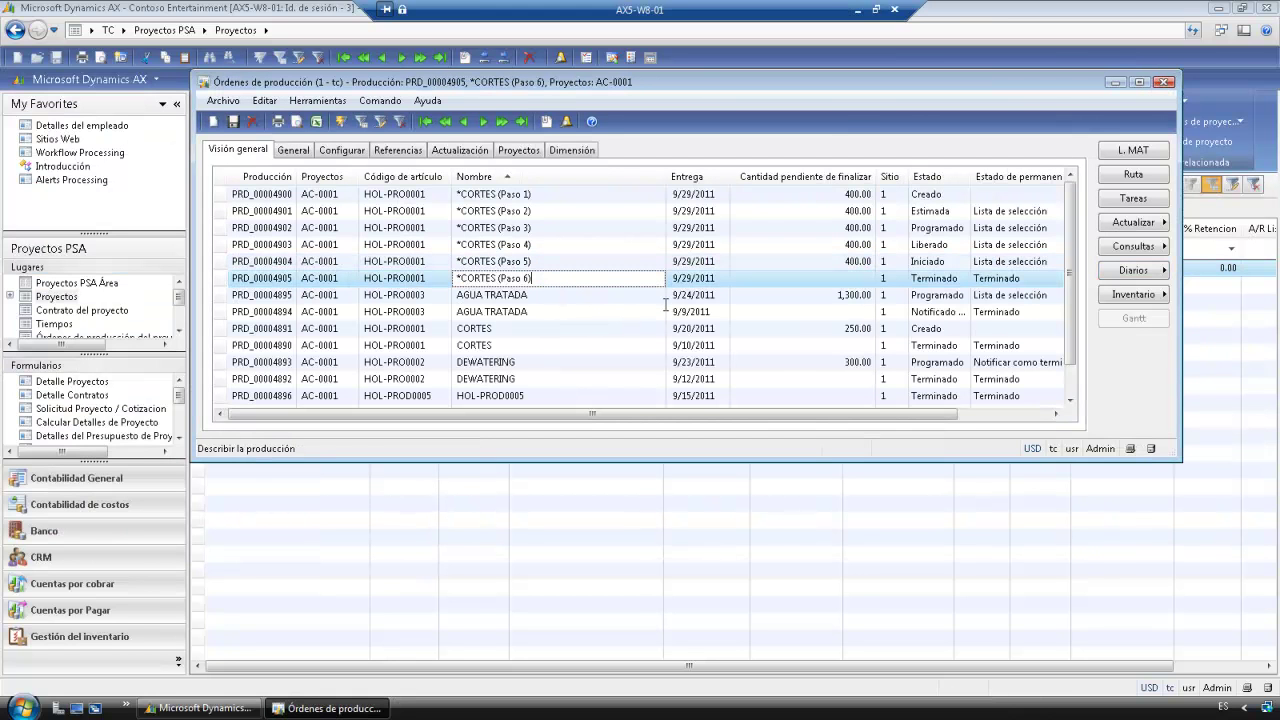
# Check the available inventory of finished production order *CORTES (Paso 6) and close the project's production orders
pyautogui.click(578, 262)
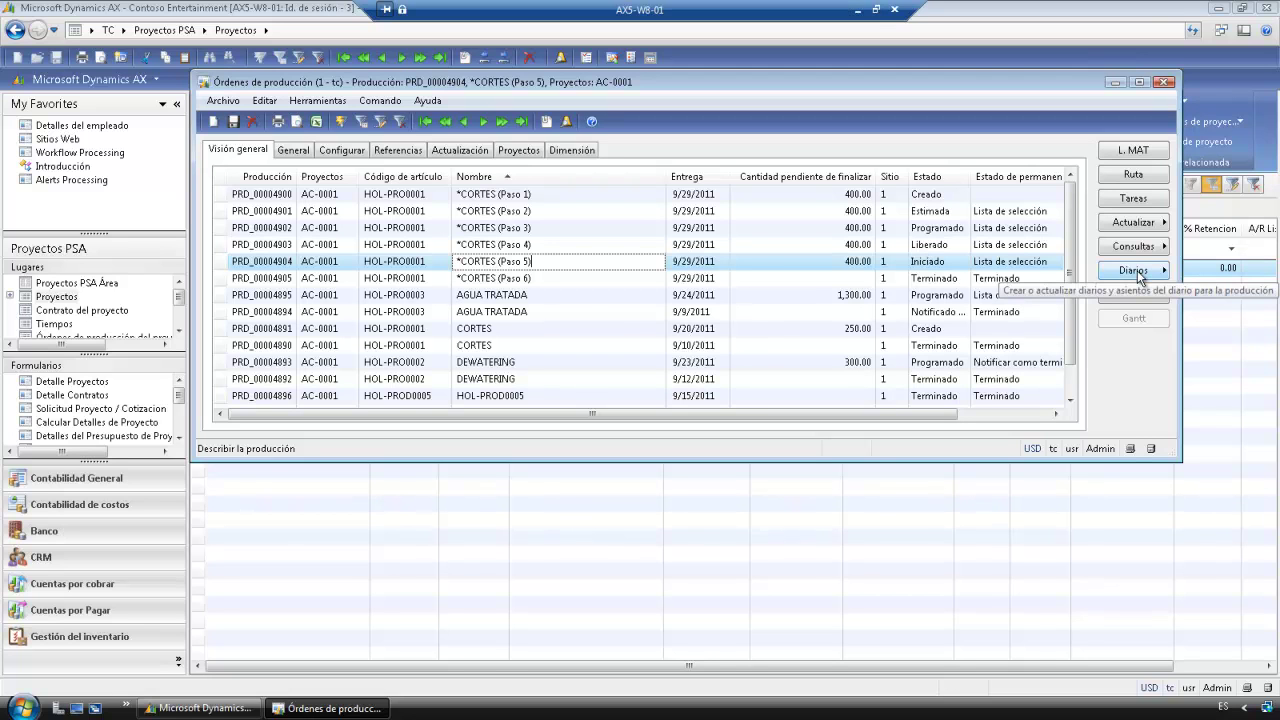
pyautogui.press('Down')
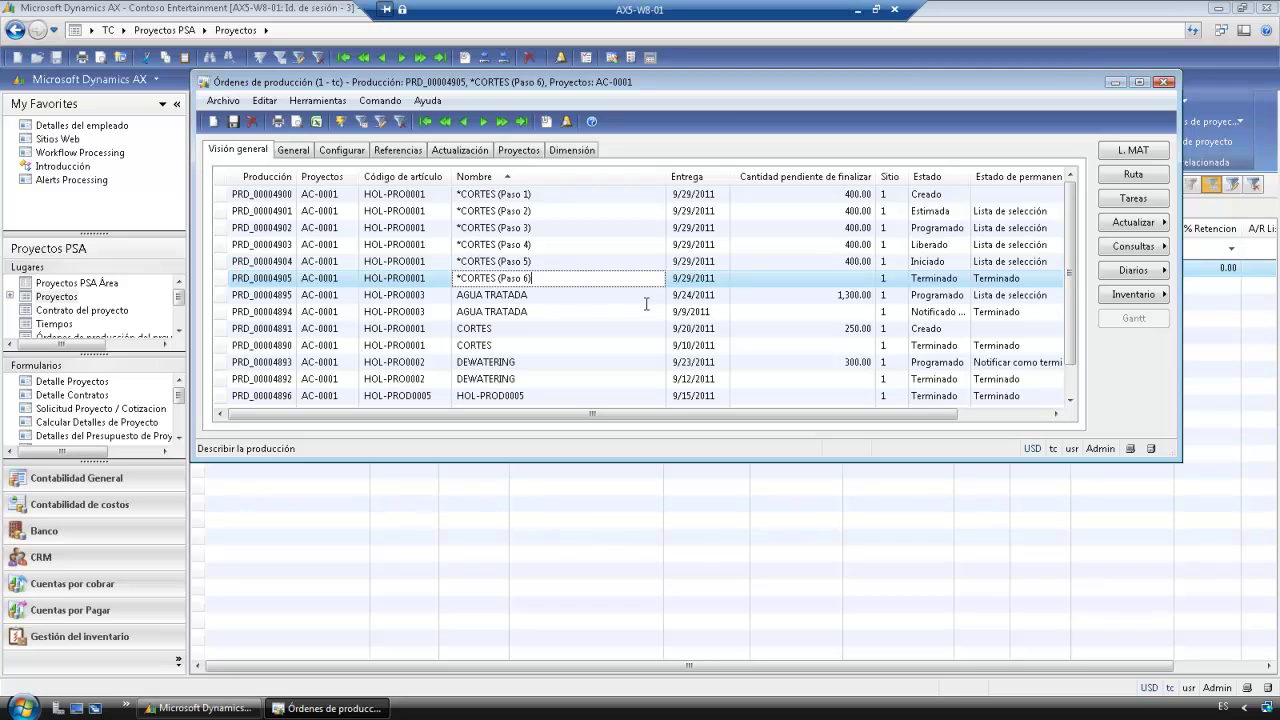
pyautogui.click(1134, 294)
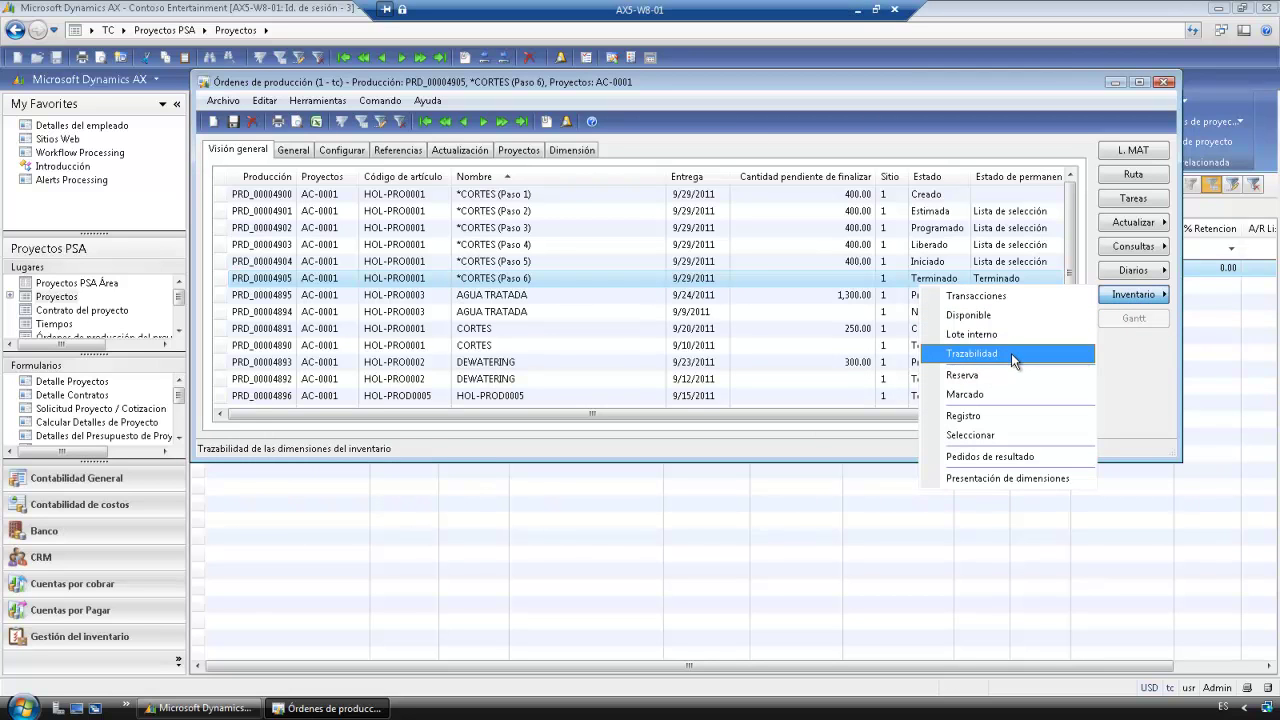
pyautogui.click(1003, 313)
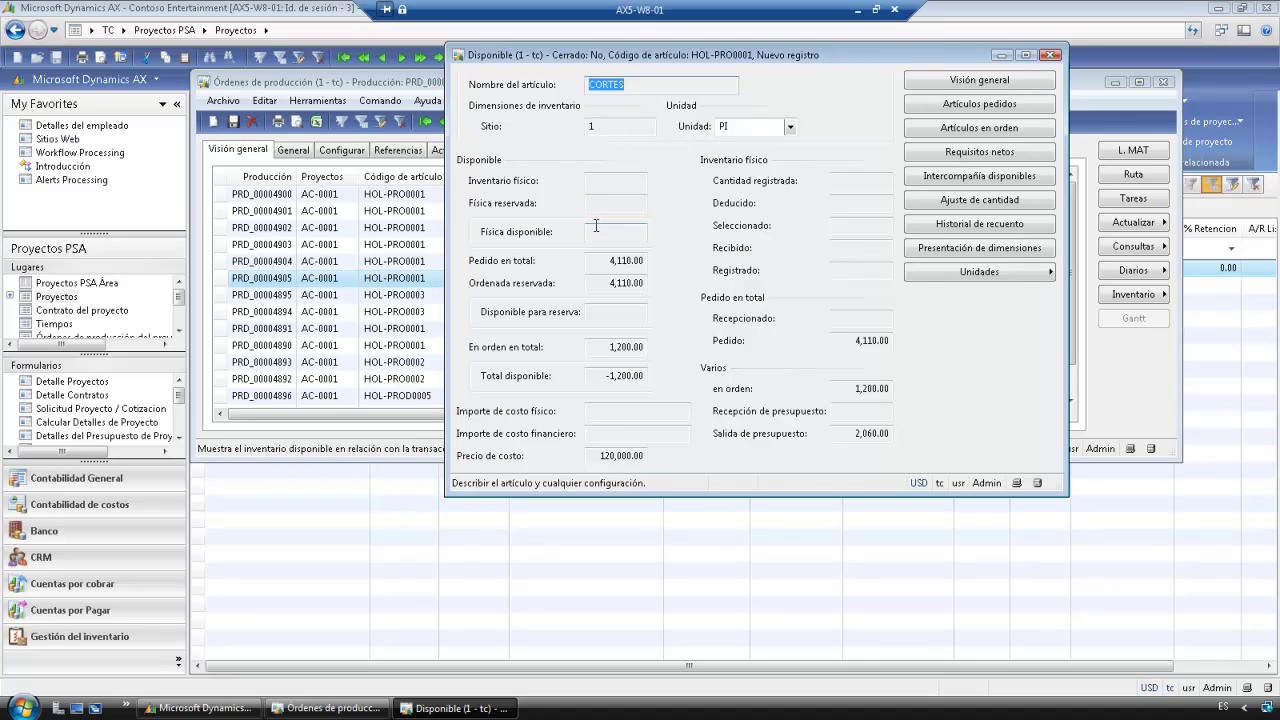
pyautogui.click(1051, 56)
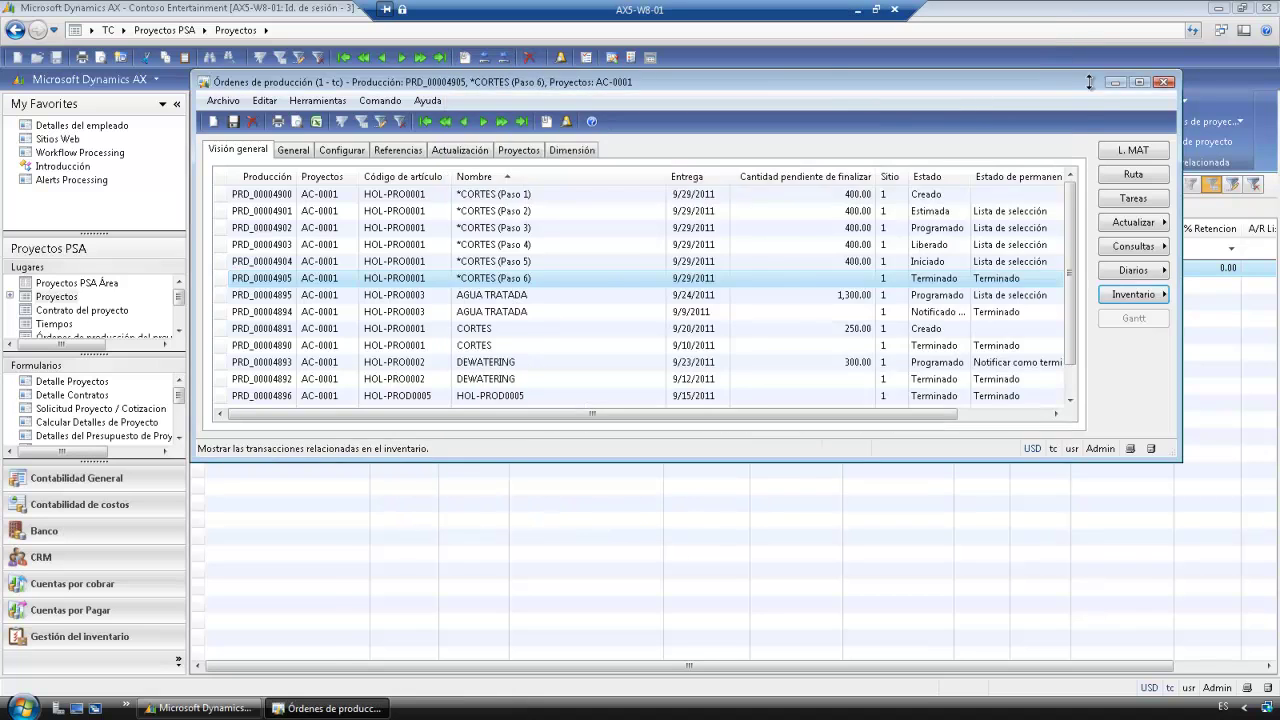
pyautogui.click(1163, 82)
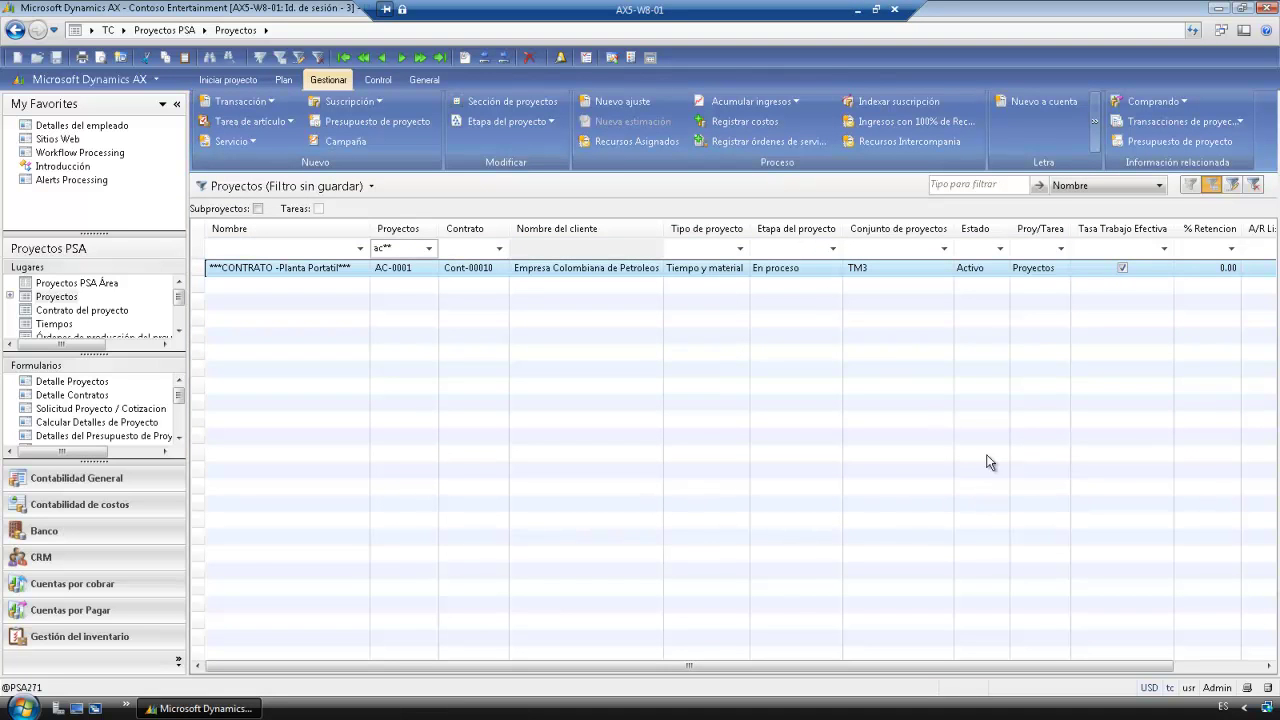
# Review the item lines of project AC-0001's invoice proposal and its proforma invoice preview, leaving the invoice uncreated
pyautogui.click(1097, 125)
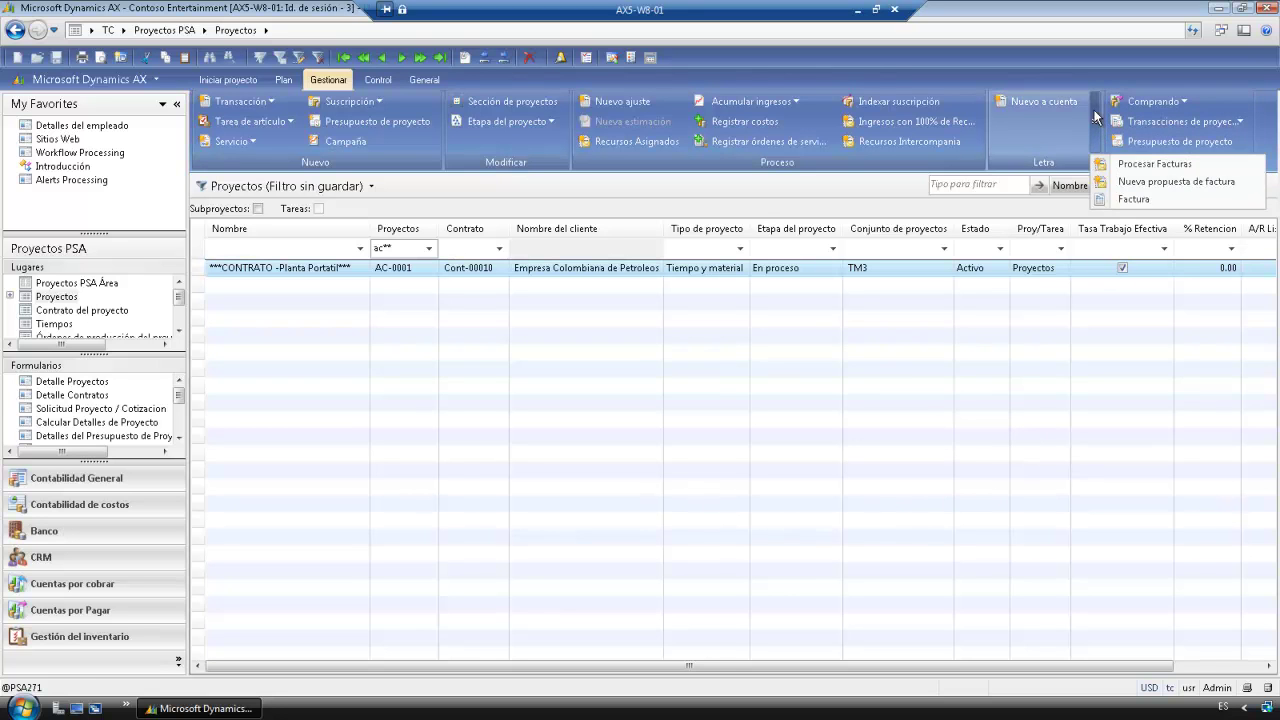
pyautogui.click(1165, 181)
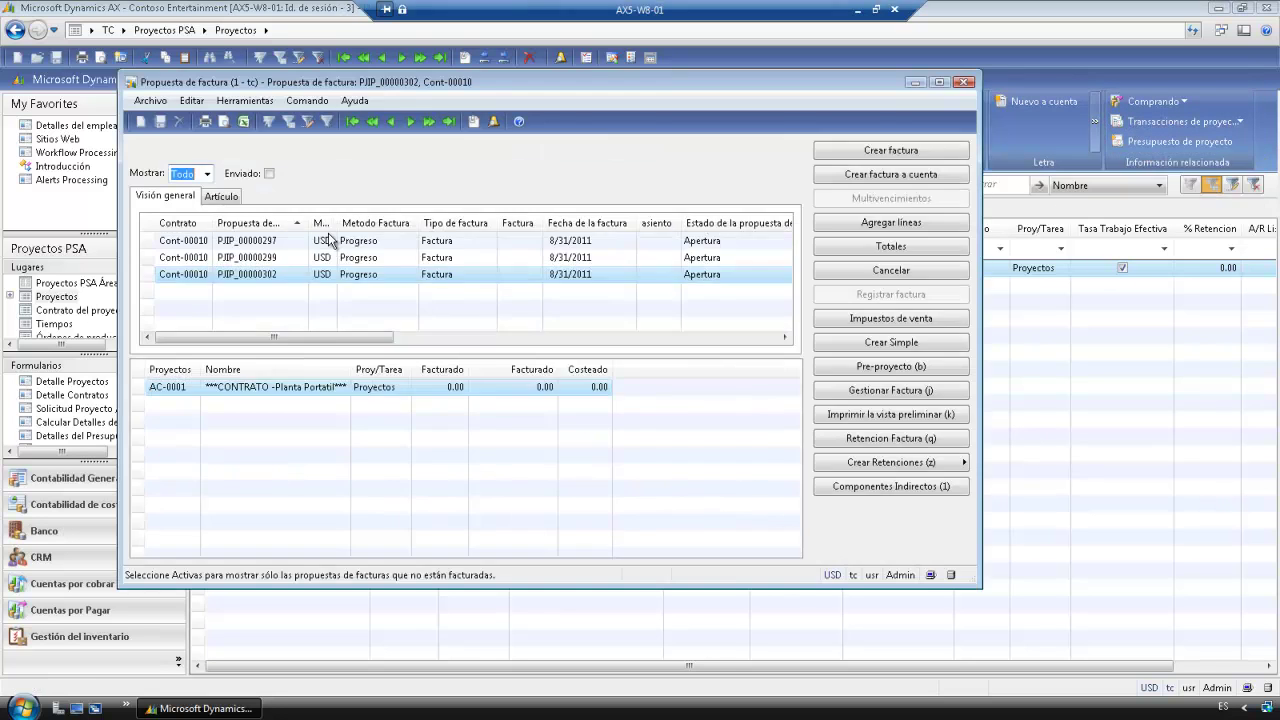
pyautogui.click(222, 197)
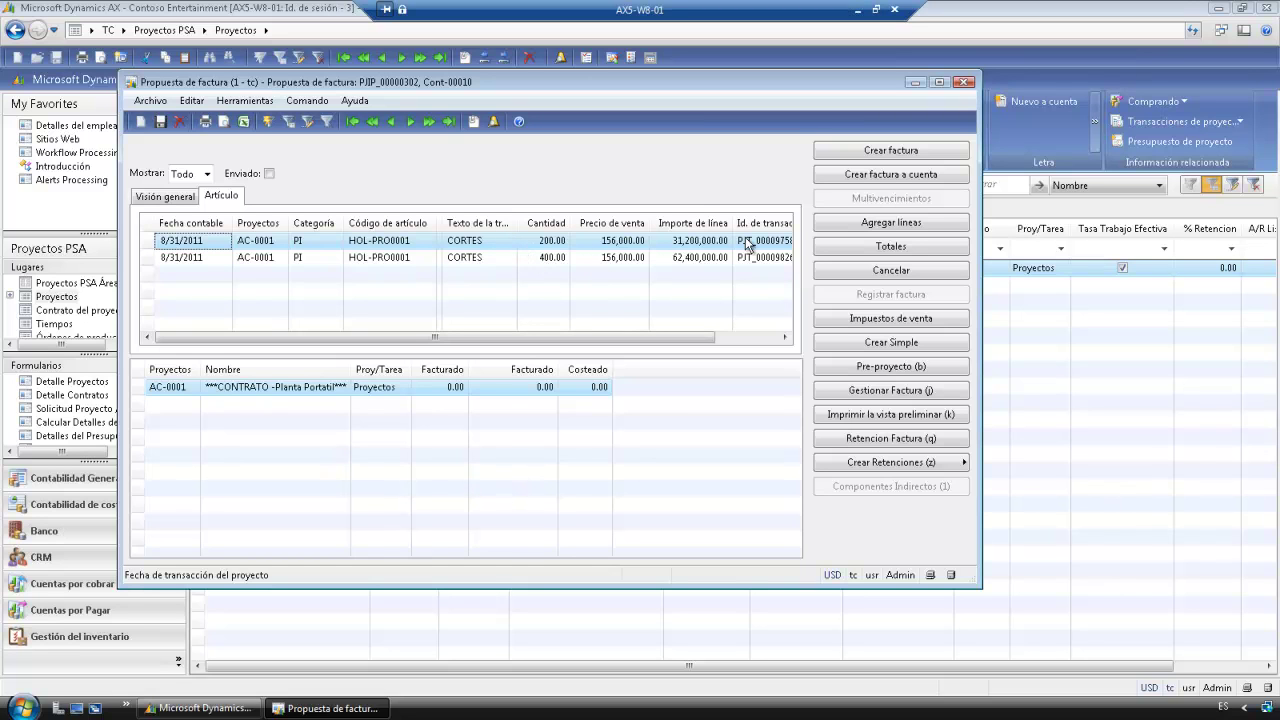
pyautogui.click(902, 414)
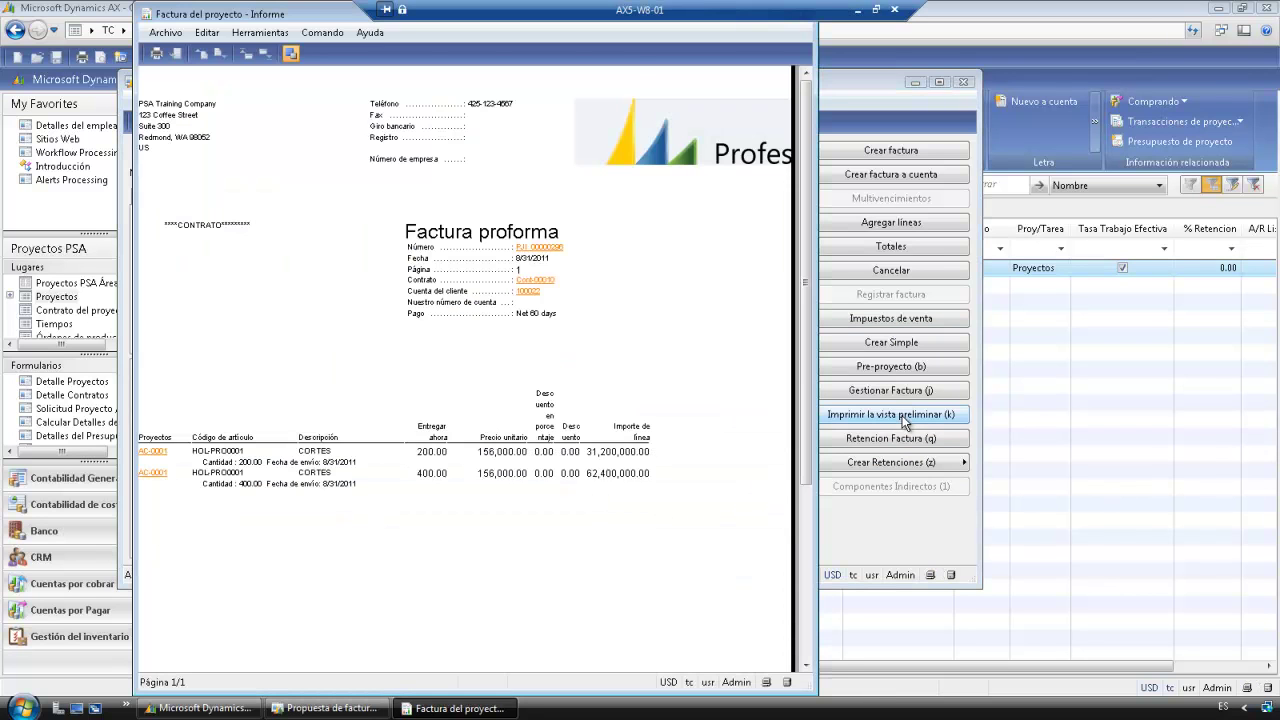
pyautogui.press('Escape')
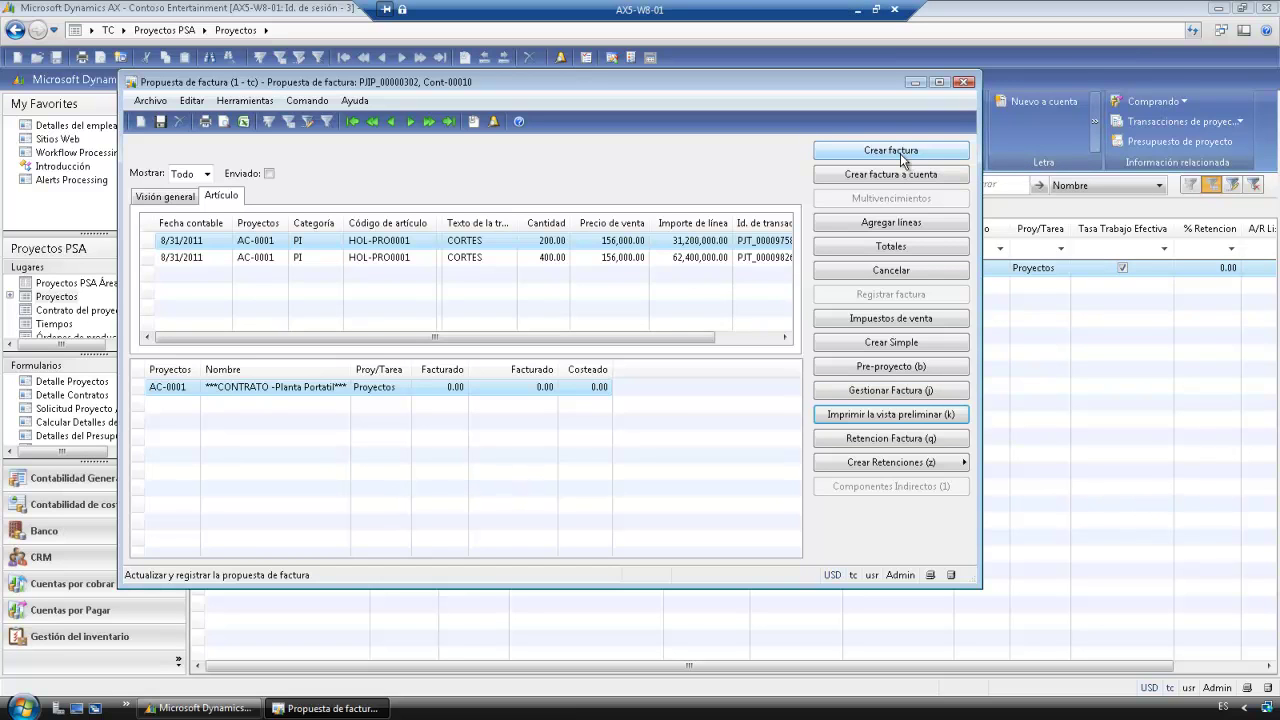
pyautogui.click(964, 82)
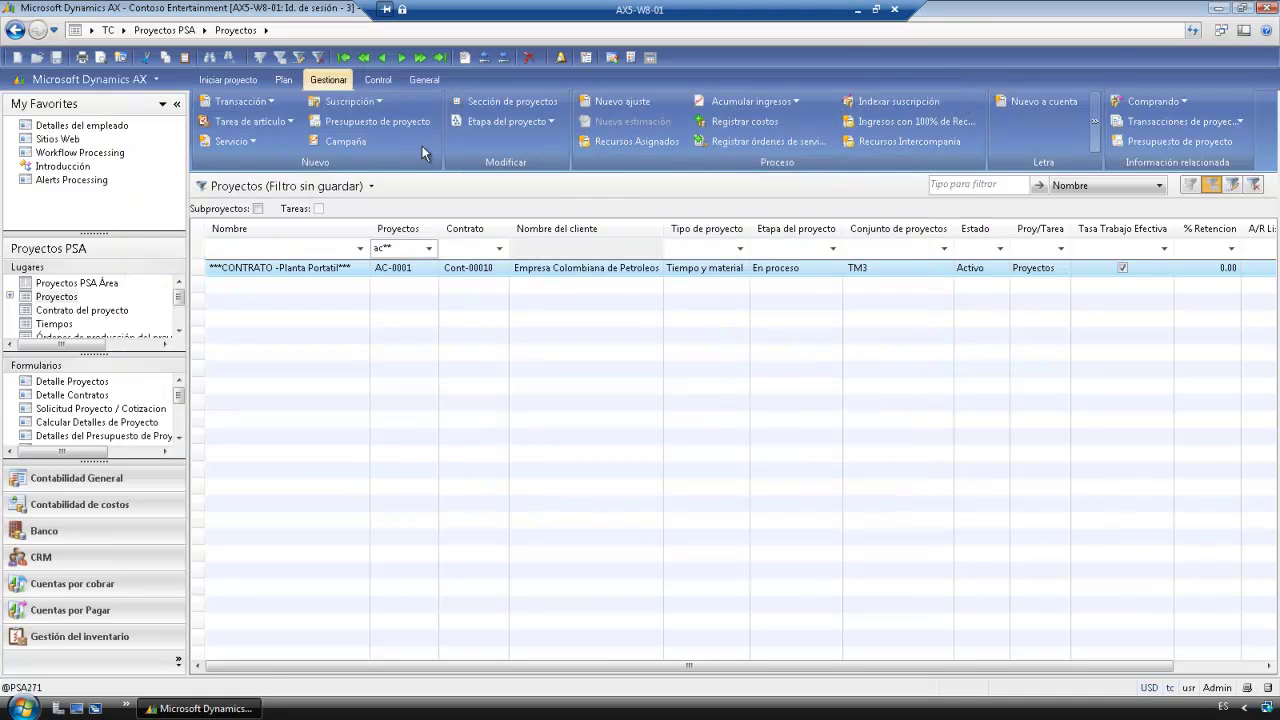
# Open the project reports for AC-0001 and calculate the profit and loss figures with the data set to Presupuesto
pyautogui.click(380, 81)
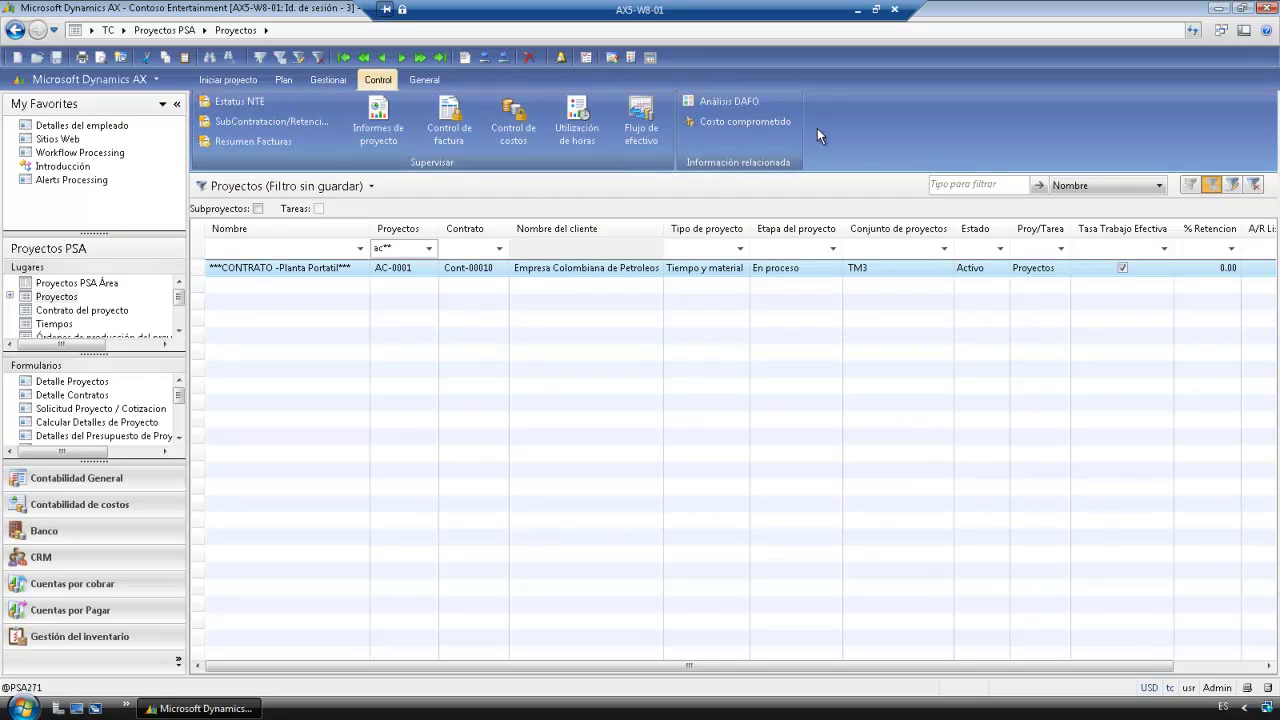
pyautogui.click(376, 117)
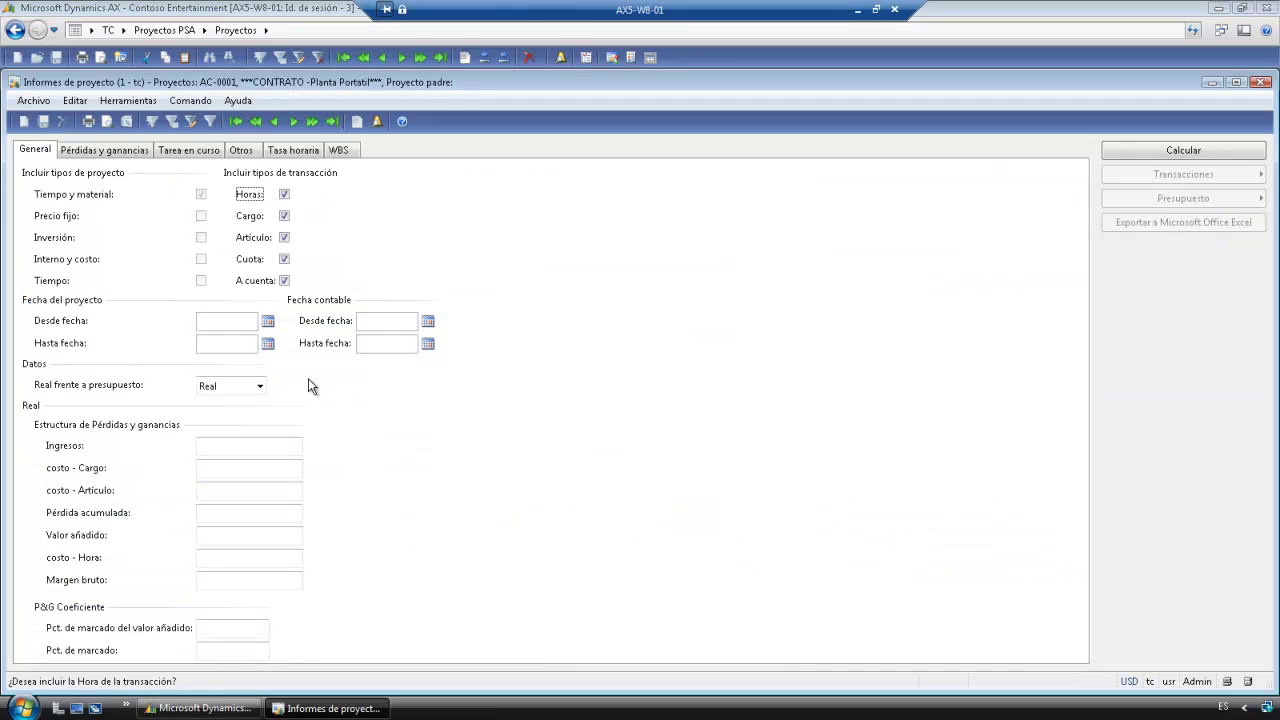
pyautogui.click(260, 386)
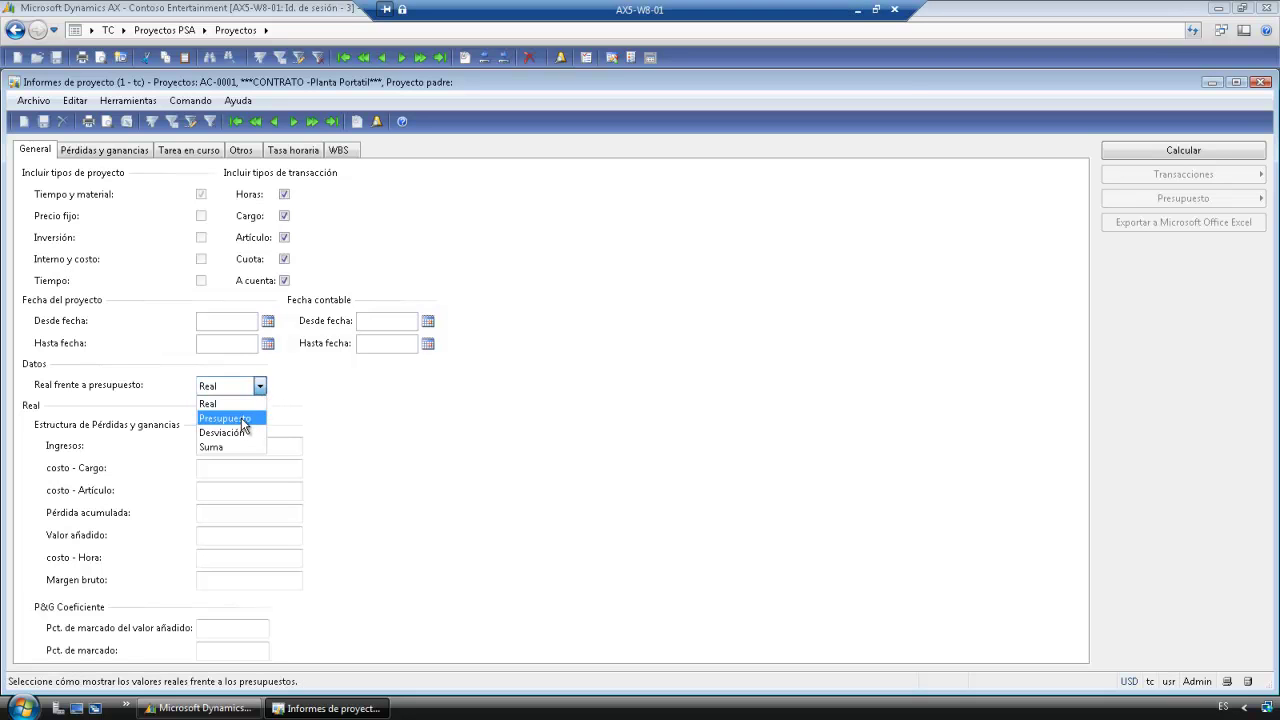
pyautogui.press('Return')
pyautogui.click(1184, 148)
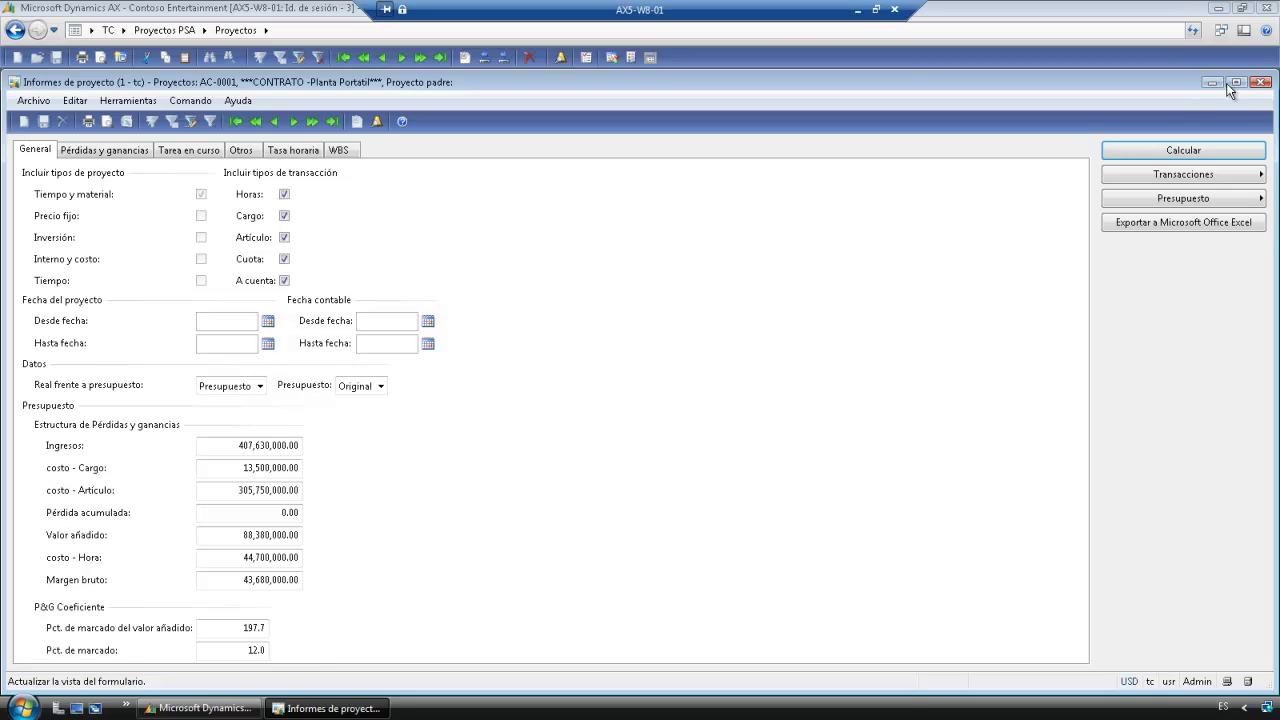
pyautogui.click(1236, 82)
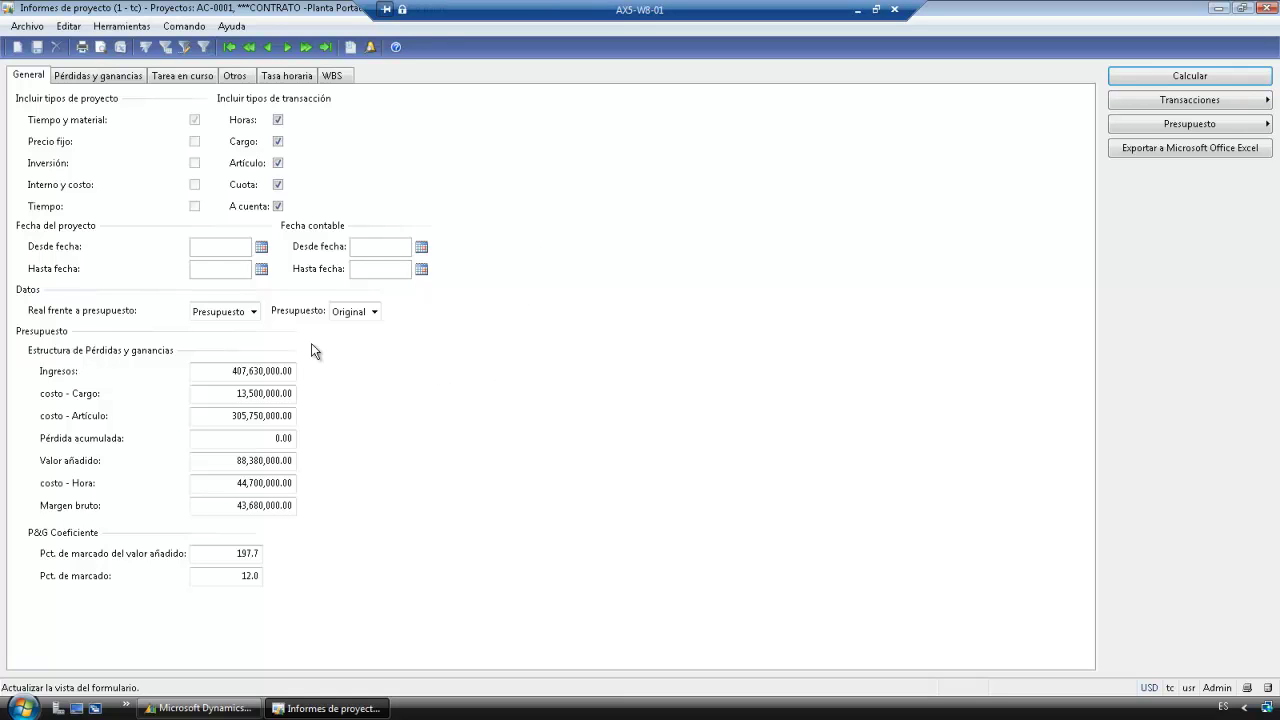
# Recalculate the project report with Real frente a presupuesto set to Desviación
pyautogui.click(254, 312)
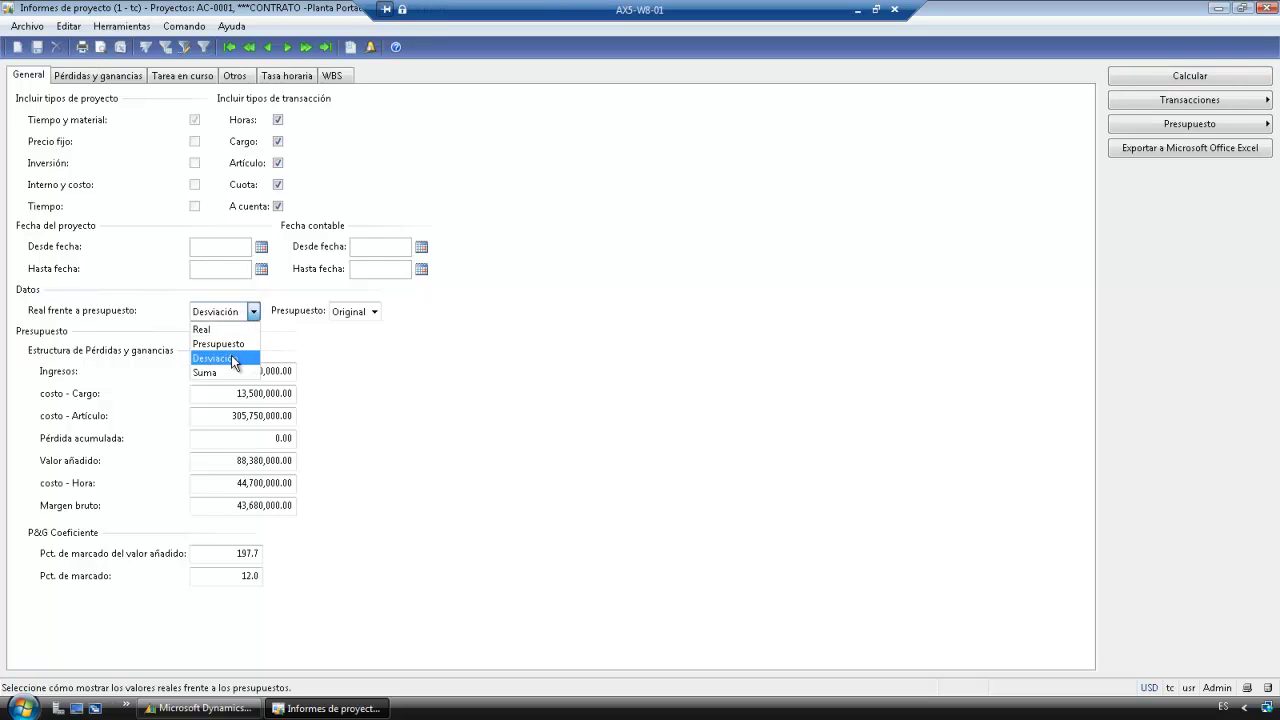
pyautogui.click(238, 357)
pyautogui.click(1190, 77)
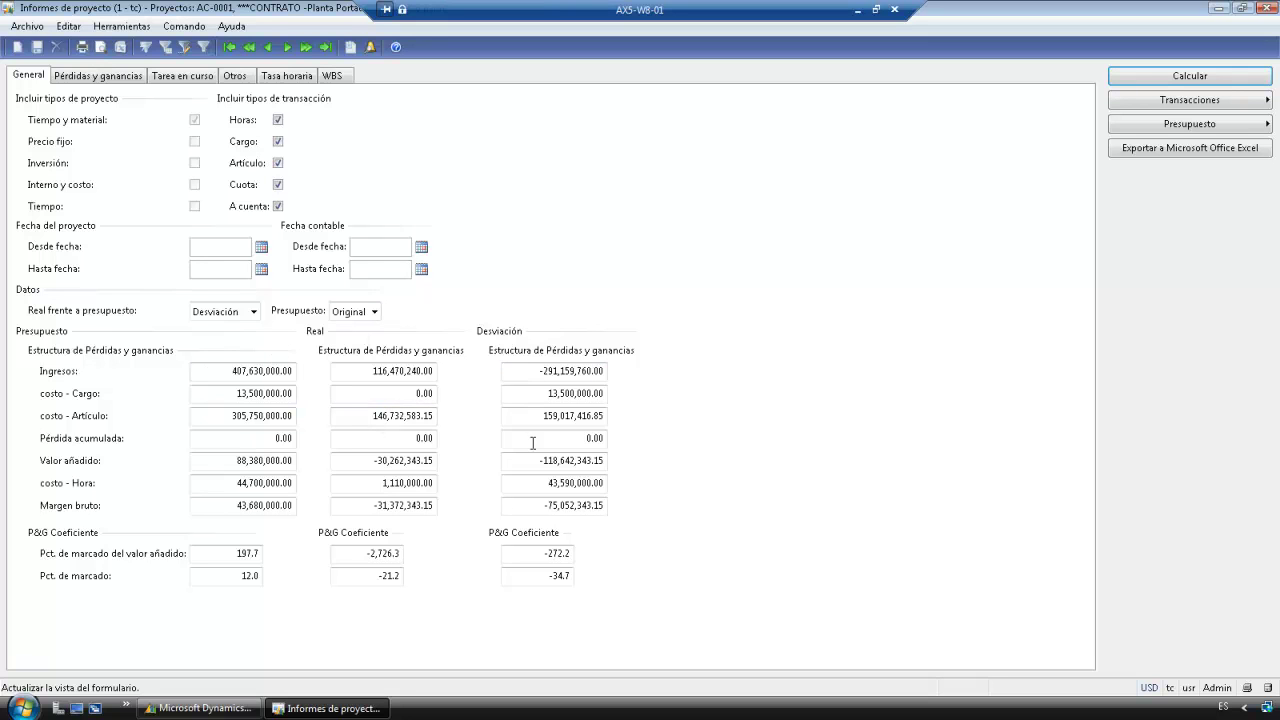
# Review the report's detailed profit and loss and its WBS budget comparison, and close the project report
pyautogui.click(113, 79)
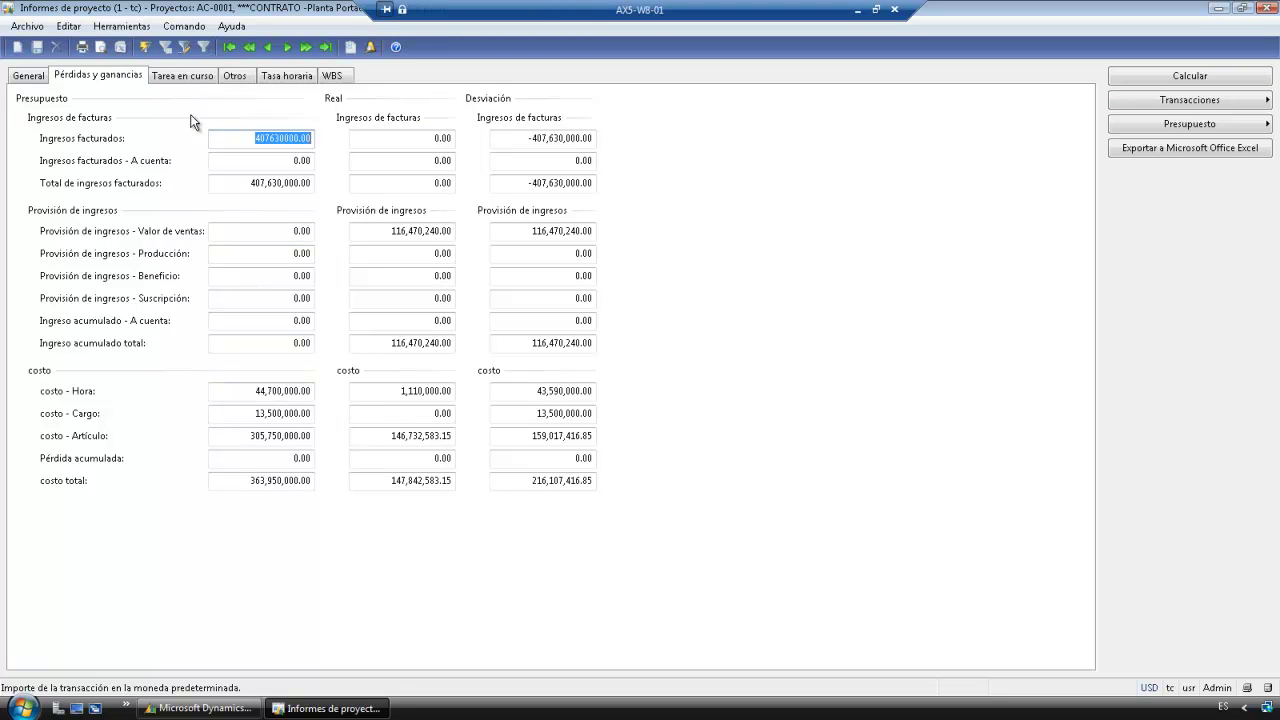
pyautogui.click(331, 74)
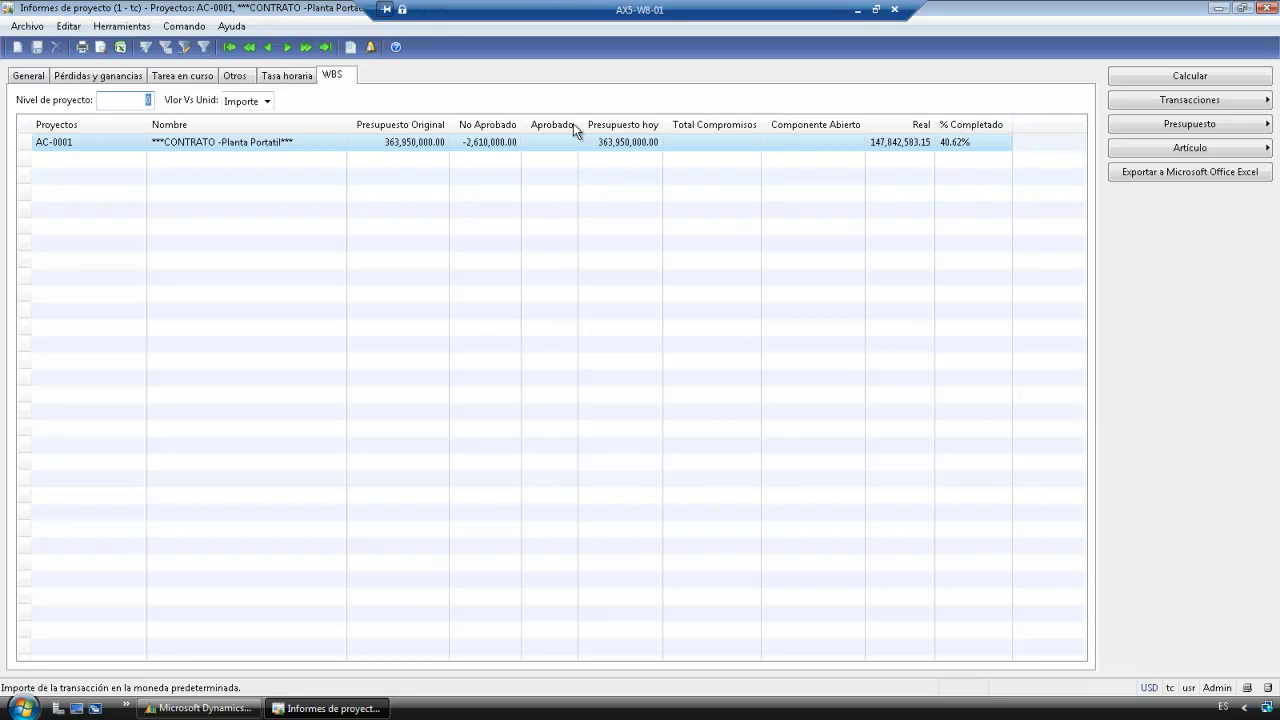
pyautogui.click(287, 79)
pyautogui.press('Escape')
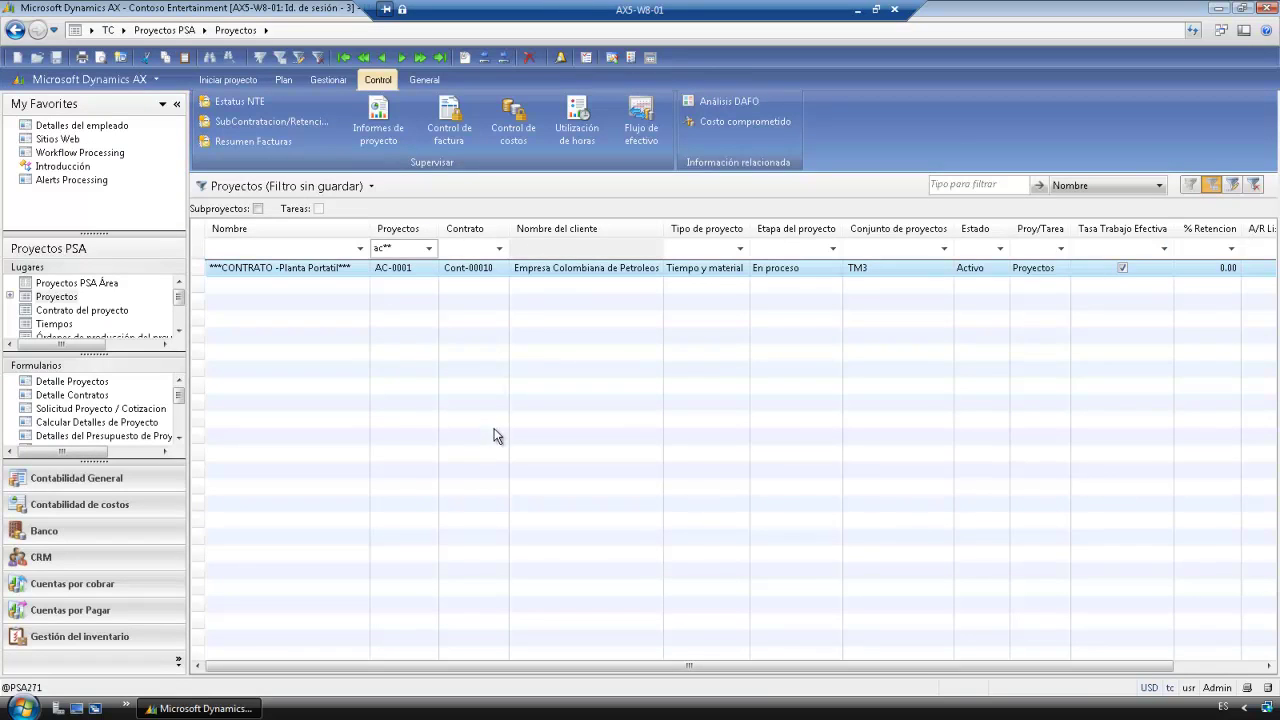